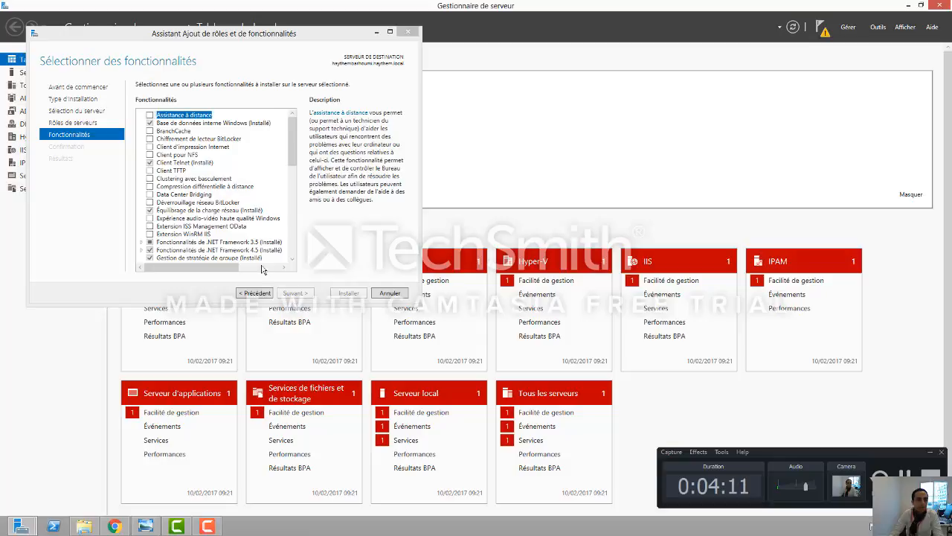
Step: Advance the role wizard from Avant de commencer through installation type and server selection to Rôles de serveurs
click(82, 90)
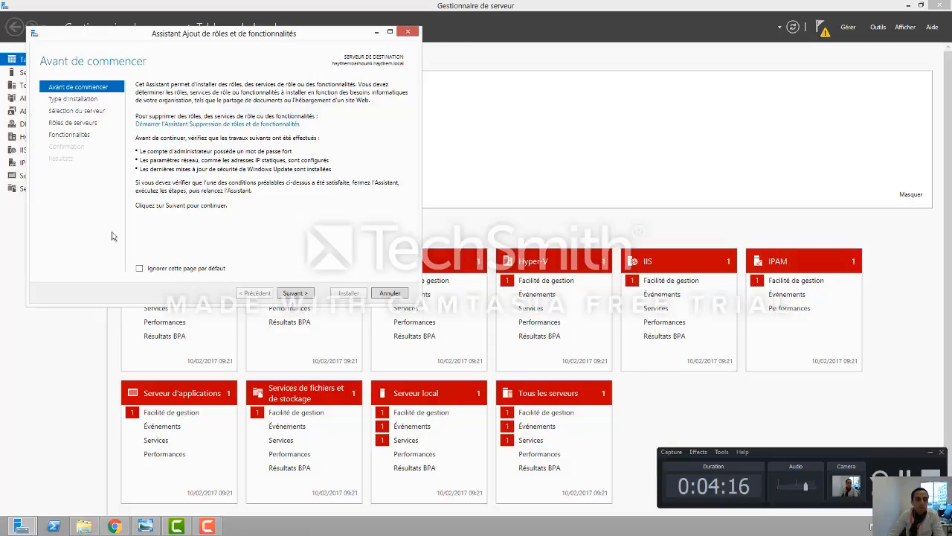
click(295, 292)
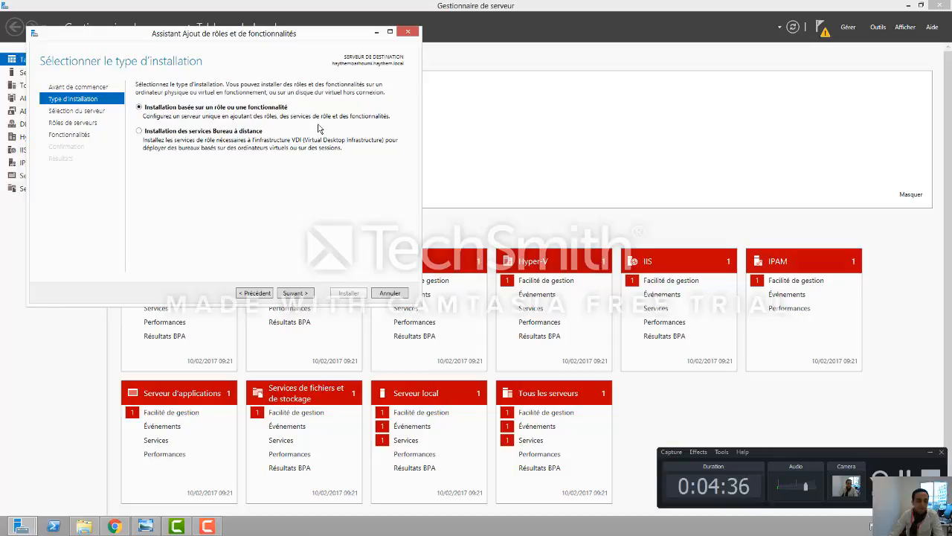
click(308, 295)
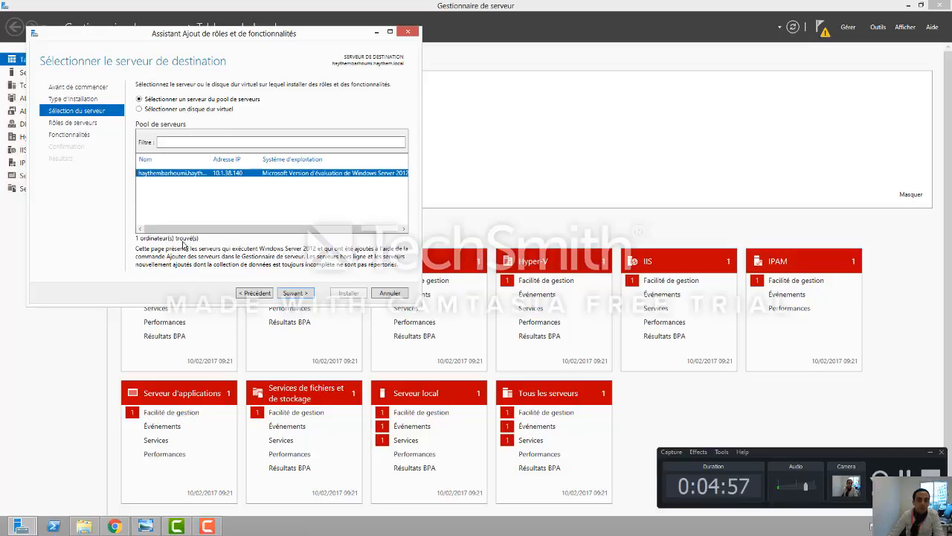
click(295, 293)
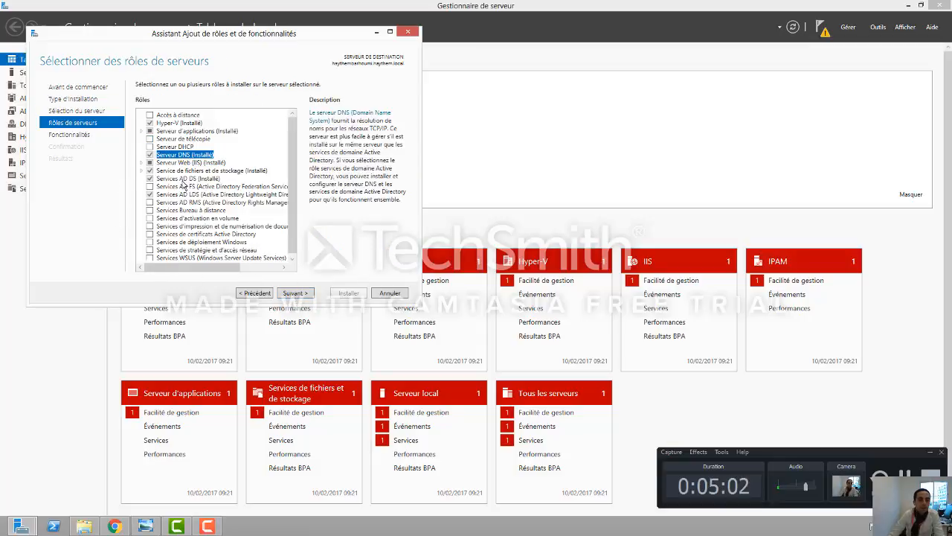
Step: Select Services AD DS to read its description, advance to Fonctionnalités, then cancel the wizard
click(159, 179)
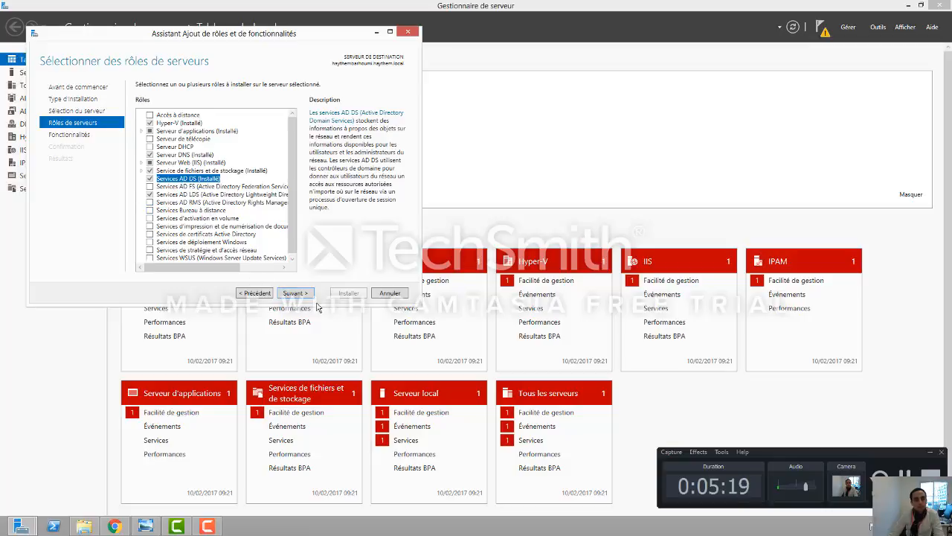
click(294, 293)
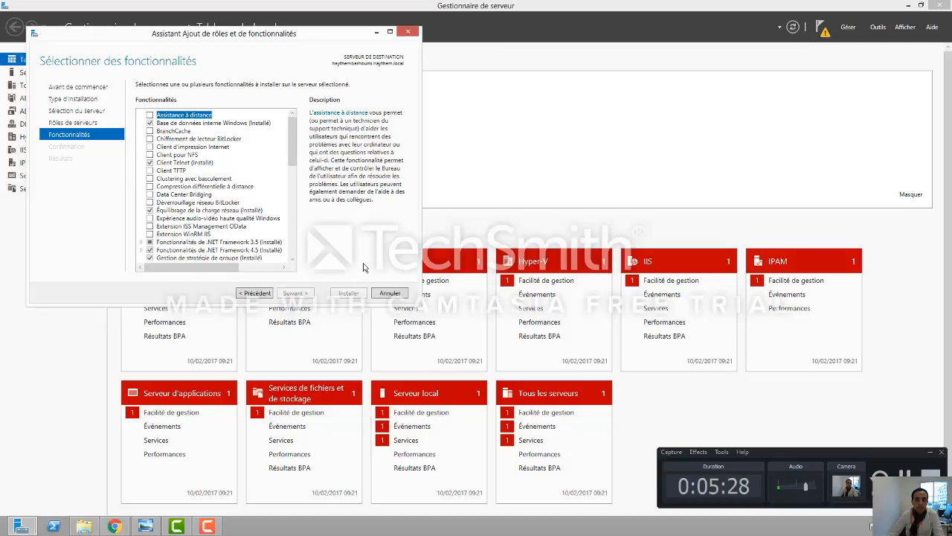
click(388, 293)
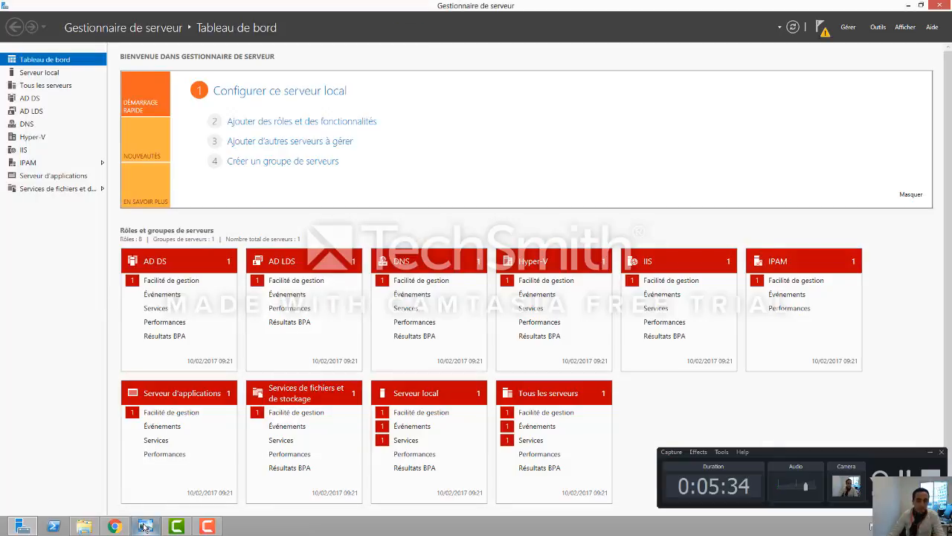
mouse_move(146, 526)
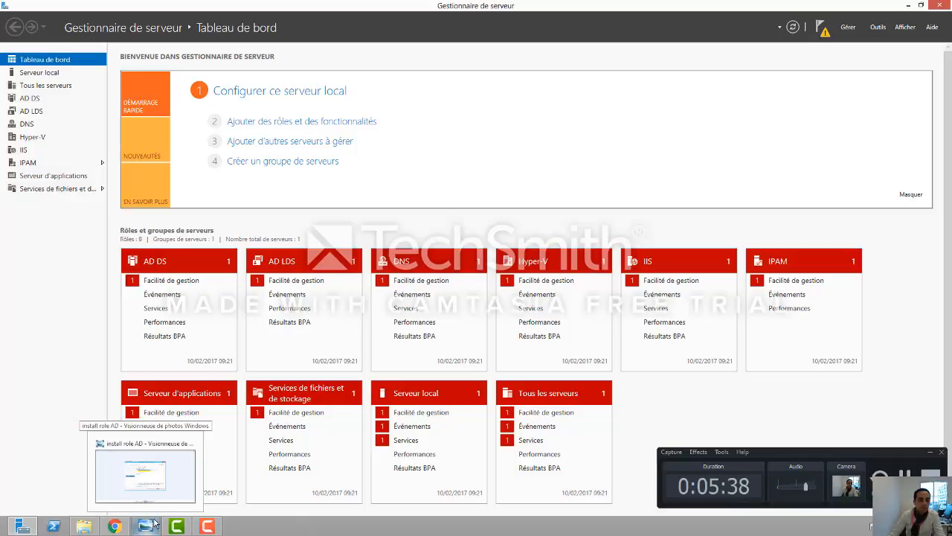
Step: Switch from the install role AD screenshot to the install active directory folder and right-click Ordinateur
click(156, 523)
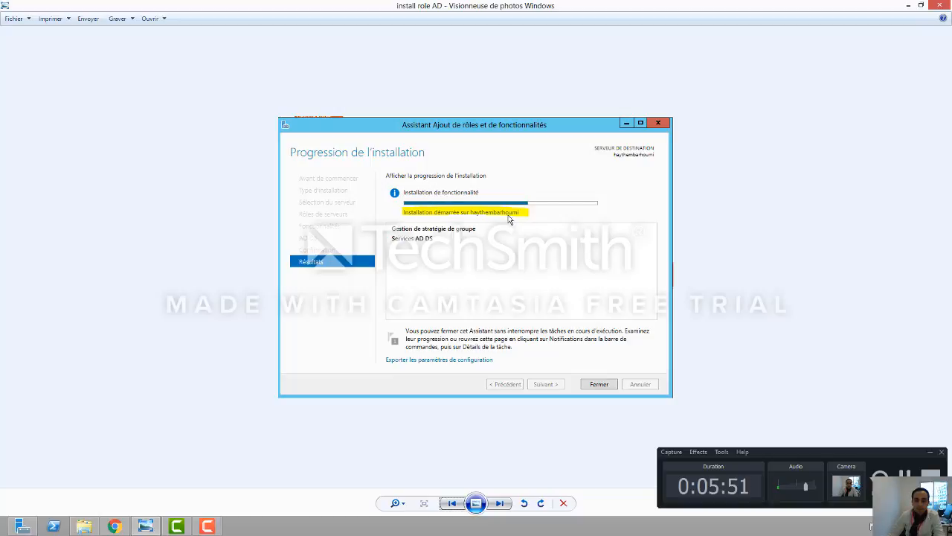
click(84, 526)
right_click(31, 212)
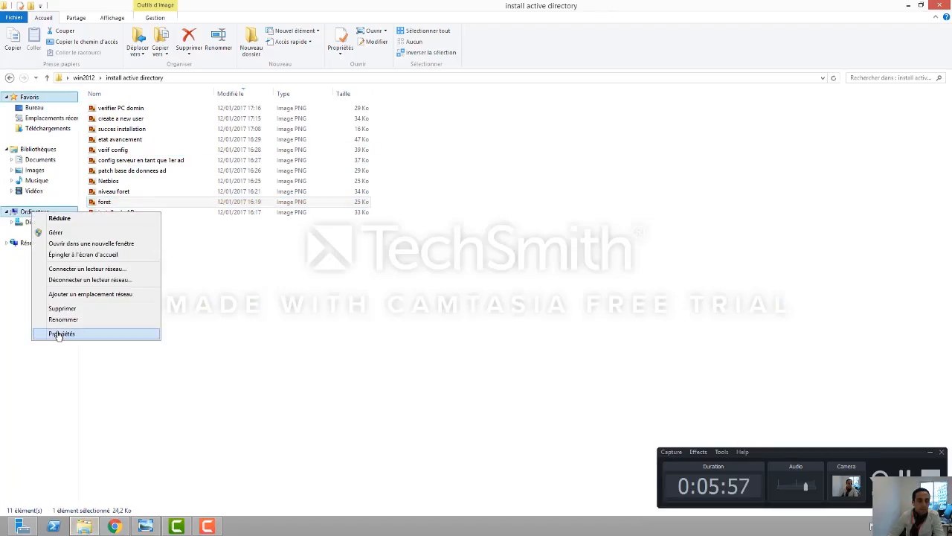
click(63, 333)
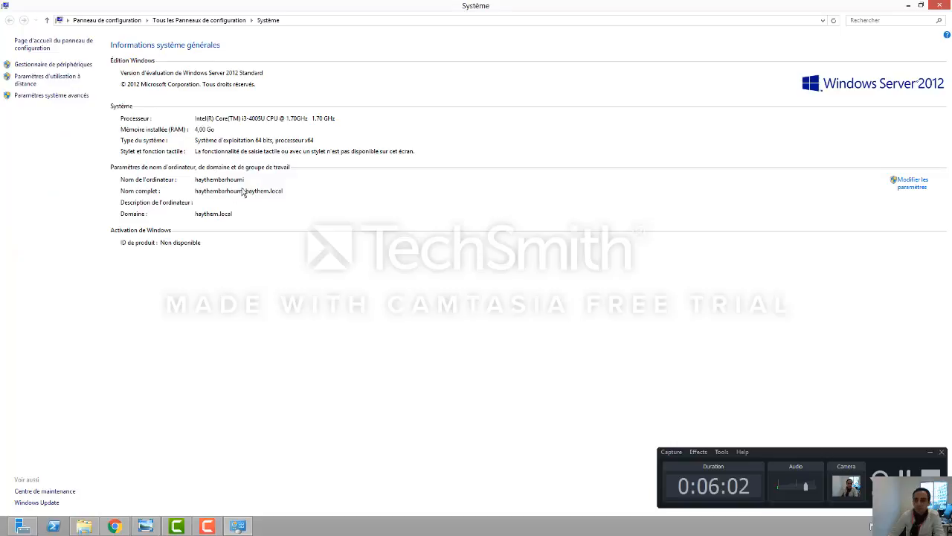
click(908, 5)
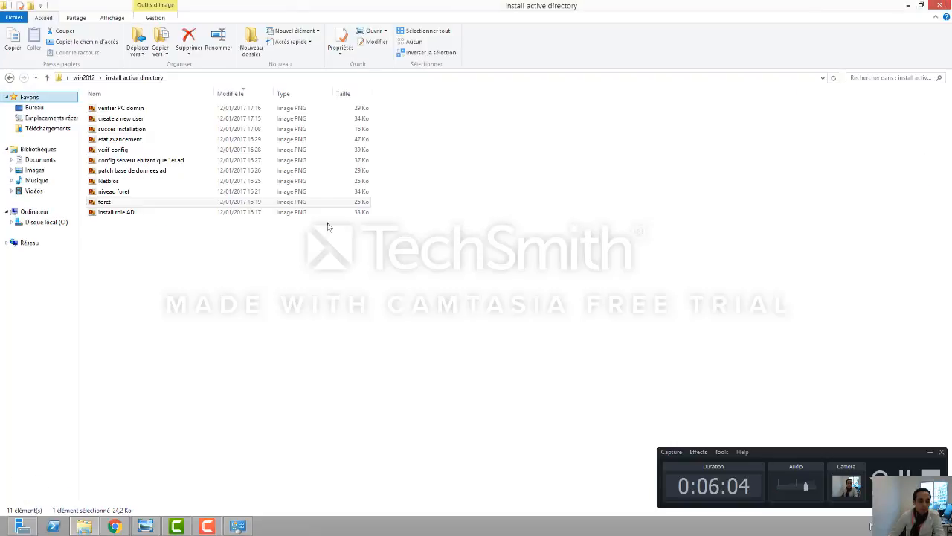
click(98, 204)
Step: Open the install role AD screenshot showing AD DS and Group Policy Management installing
double_click(102, 213)
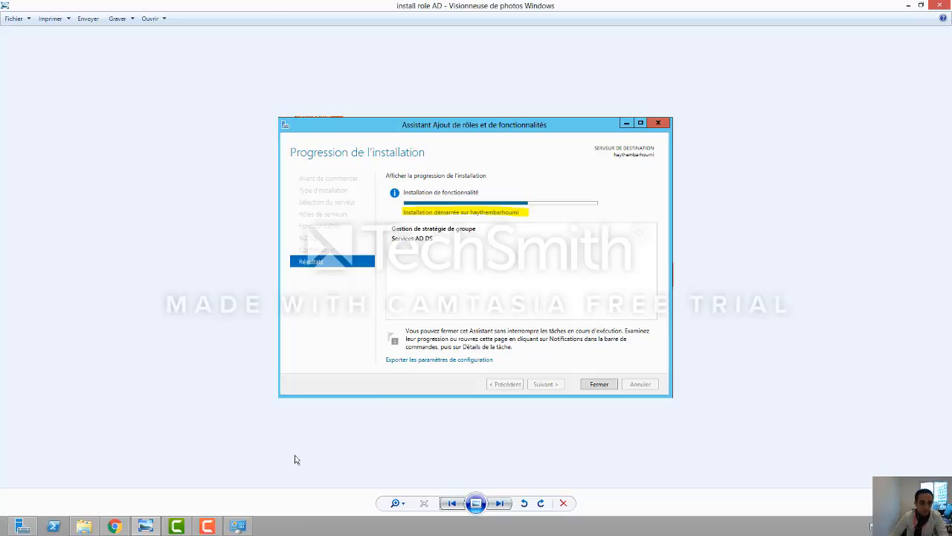
mouse_move(19, 529)
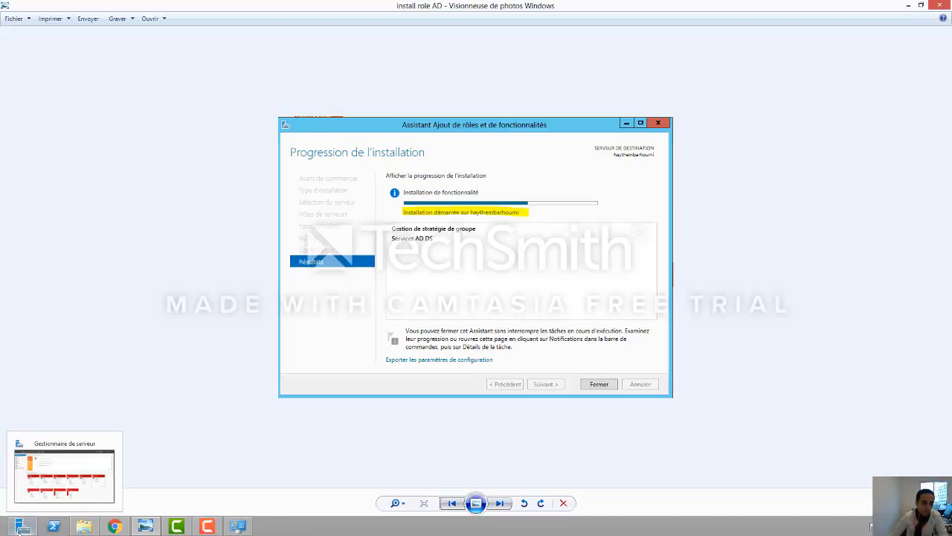
click(26, 530)
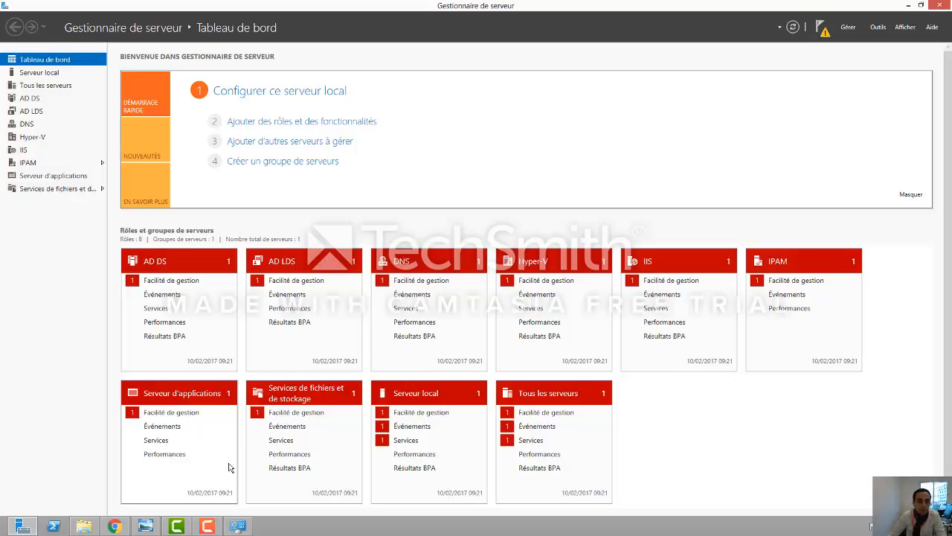
mouse_move(213, 529)
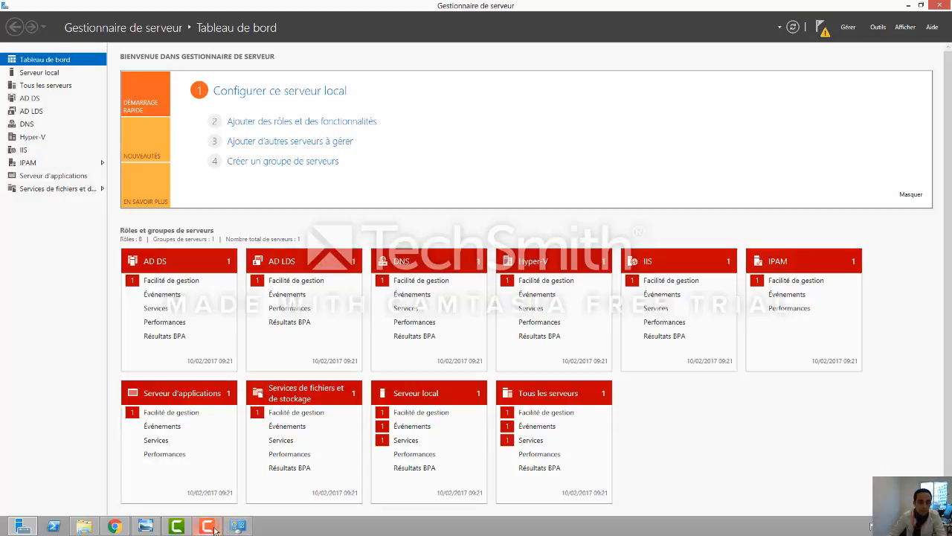
click(214, 529)
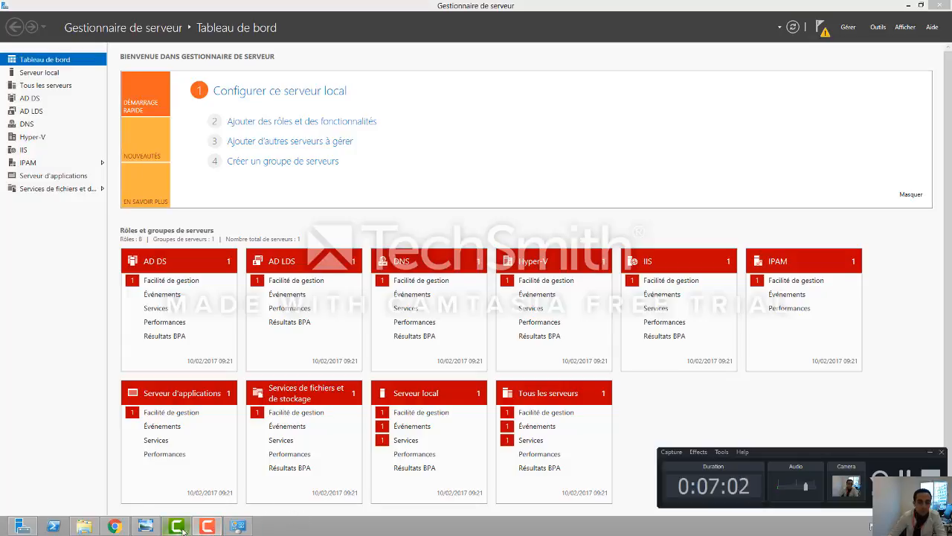
click(209, 529)
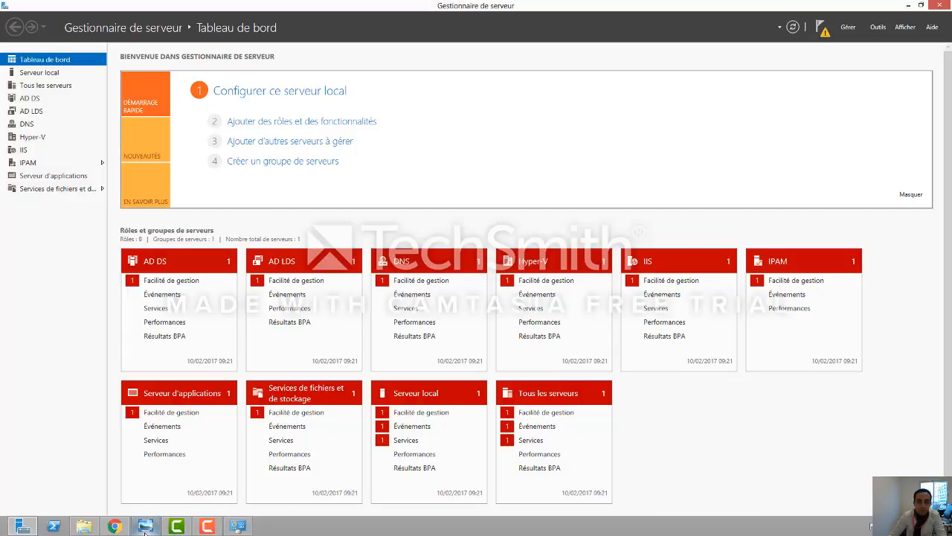
click(146, 527)
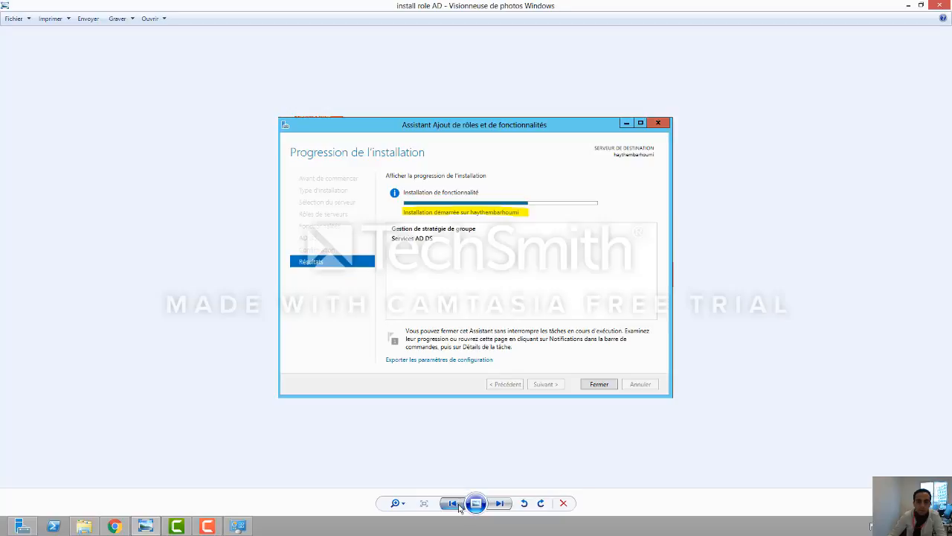
Step: Step back to the foret screenshot of creating a new forest with root domain haythem.local
click(458, 504)
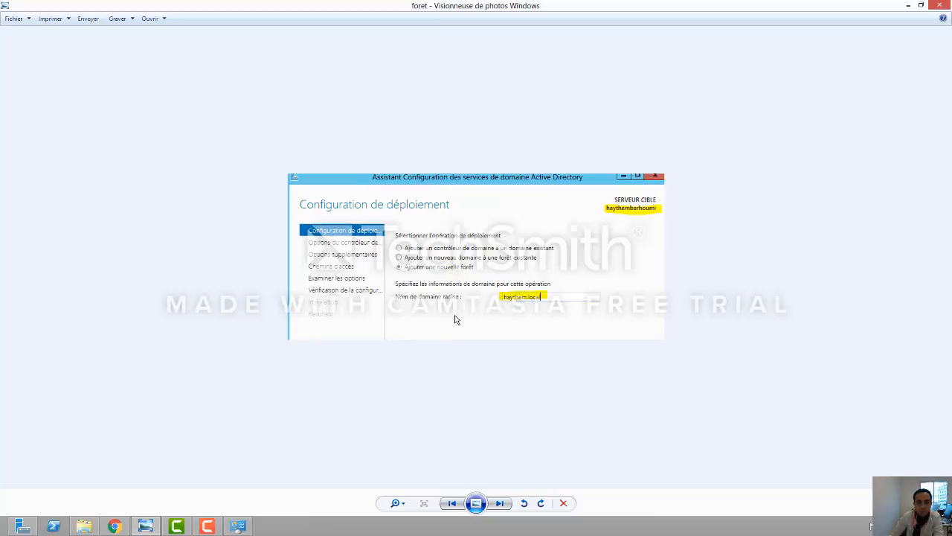
Step: Step back to the niveau foret screenshot with Windows Server 2008 R2 functional levels
click(458, 504)
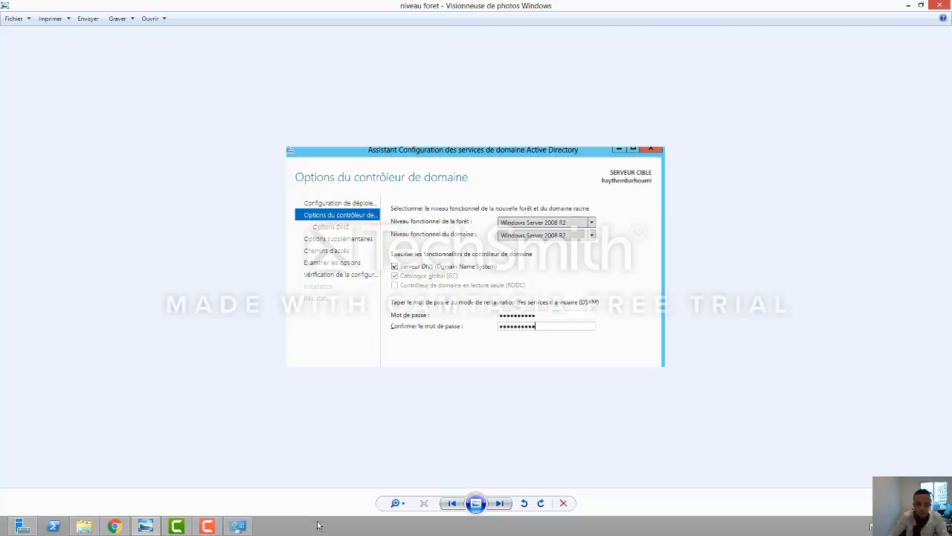
Step: Bring Photo Viewer forward and step to the Netbios screenshot with NetBIOS name HAYTHEM
click(208, 526)
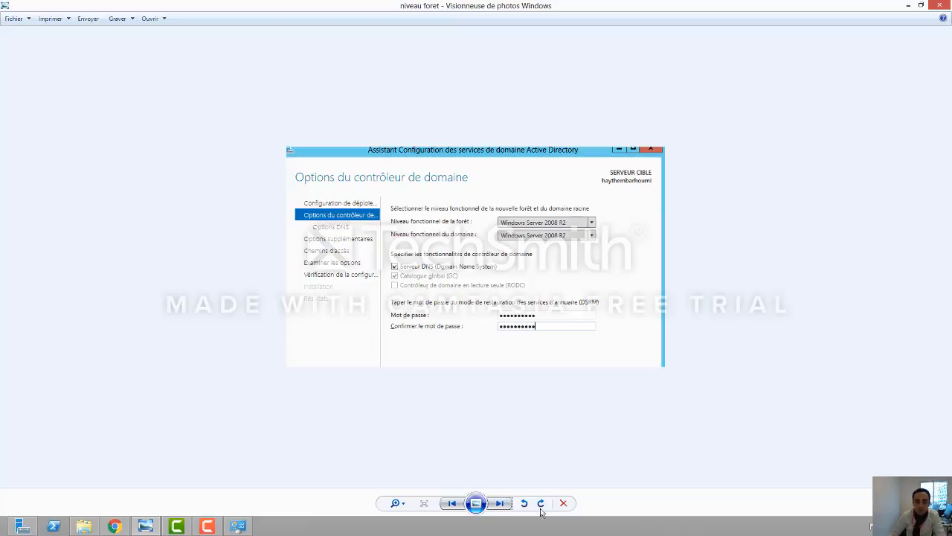
click(462, 503)
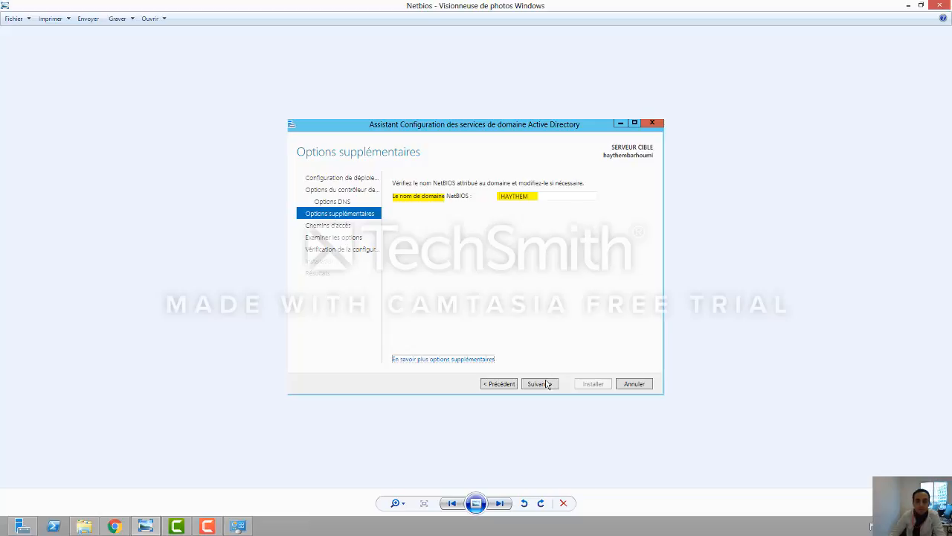
Step: Step back to the patch base de donnees ad screenshot showing the NTDS and SYSVOL paths
click(452, 503)
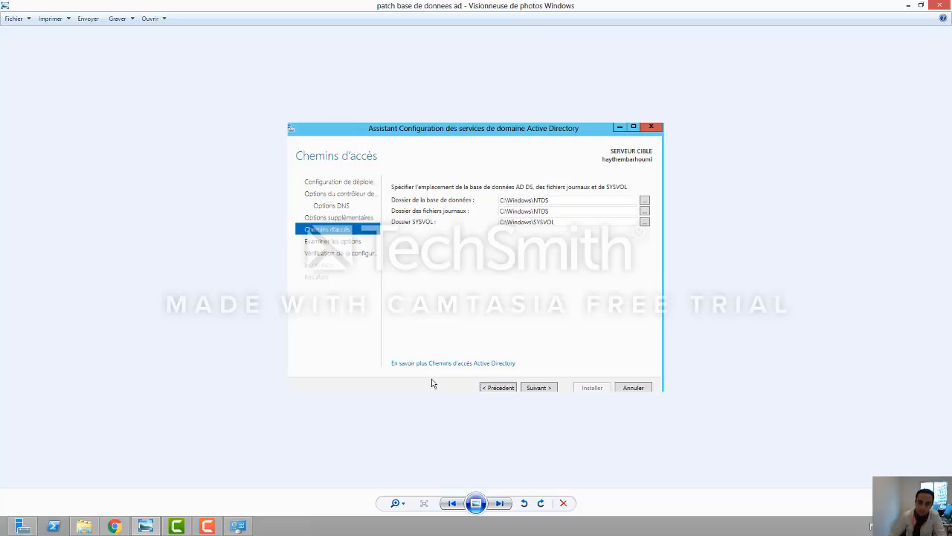
Step: Step back to the config serveur en tant que 1er ad review summary screenshot
click(453, 503)
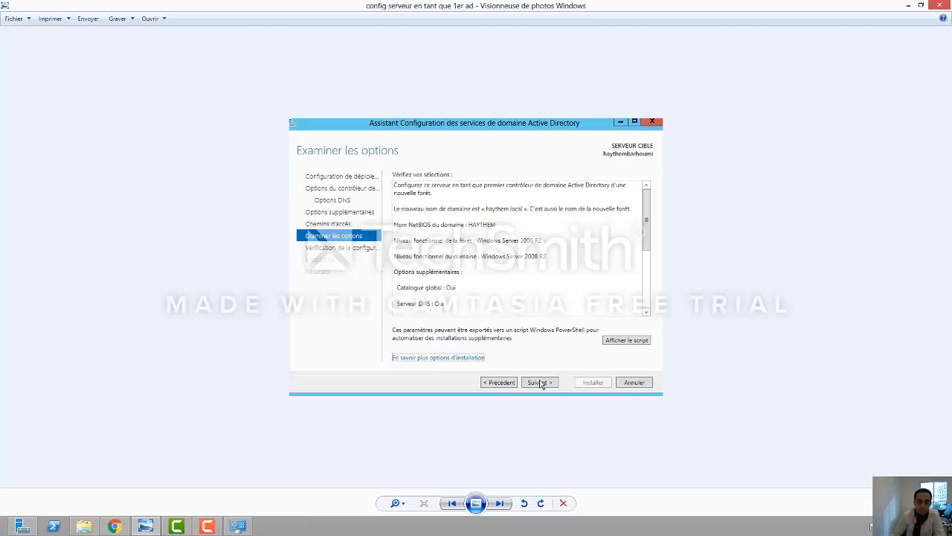
Step: Step back to the verif config screenshot where all AD DS prerequisite checks passed
click(443, 504)
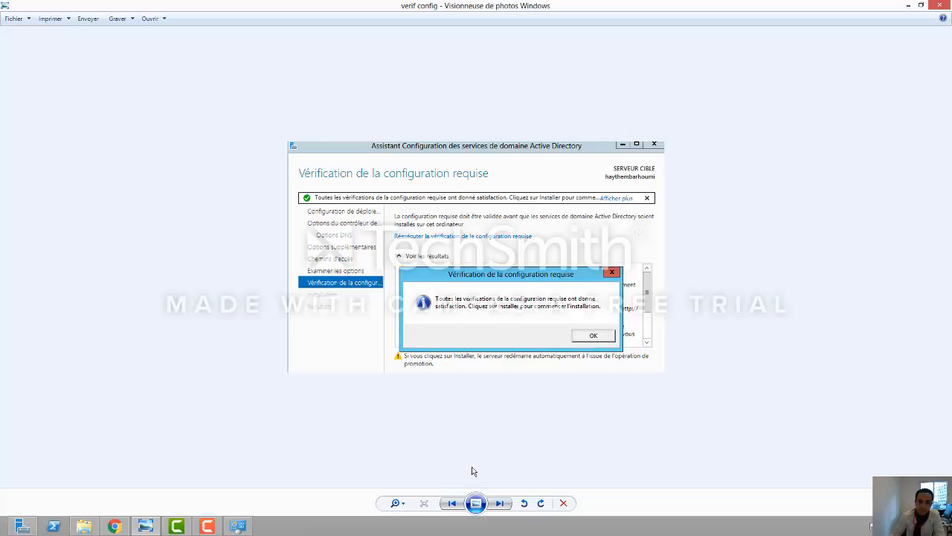
click(453, 504)
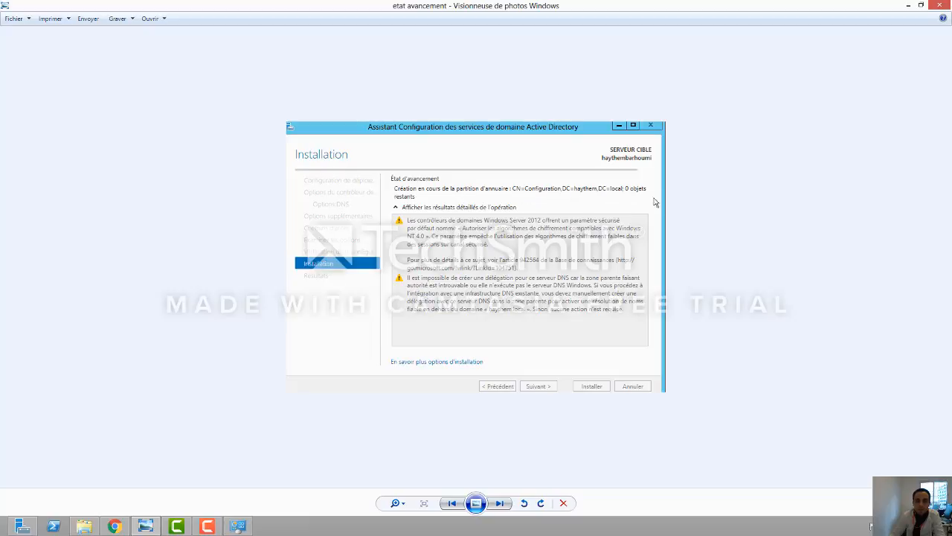
click(452, 503)
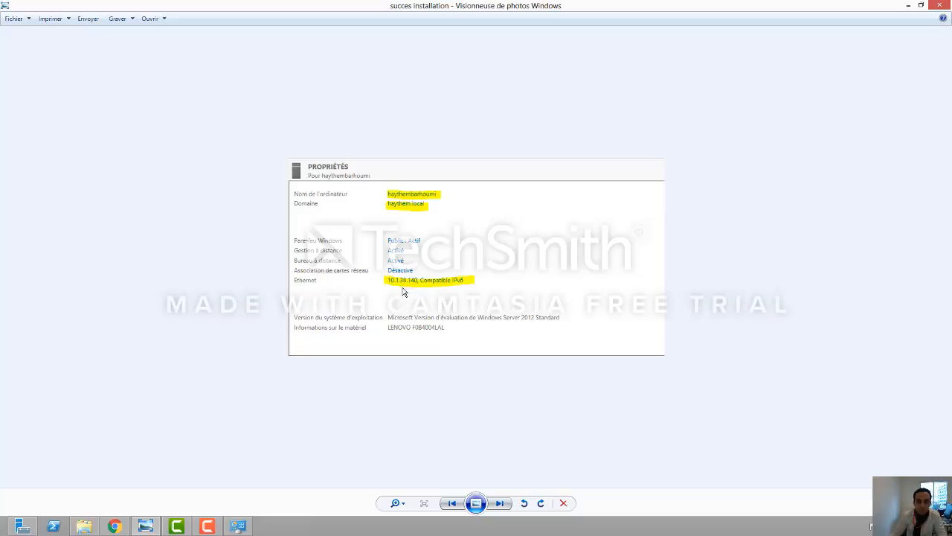
click(206, 526)
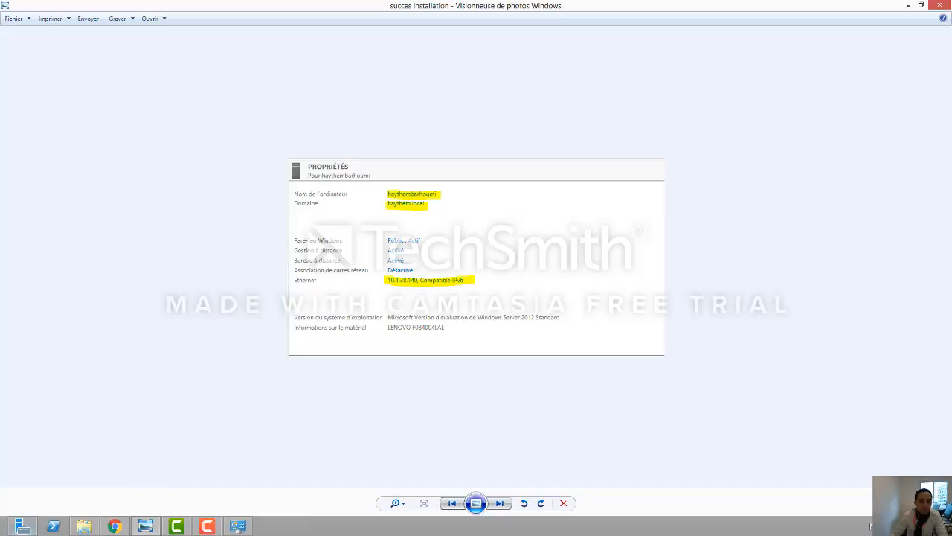
Step: Switch from the screenshot to the Server Manager dashboard via the taskbar
click(23, 526)
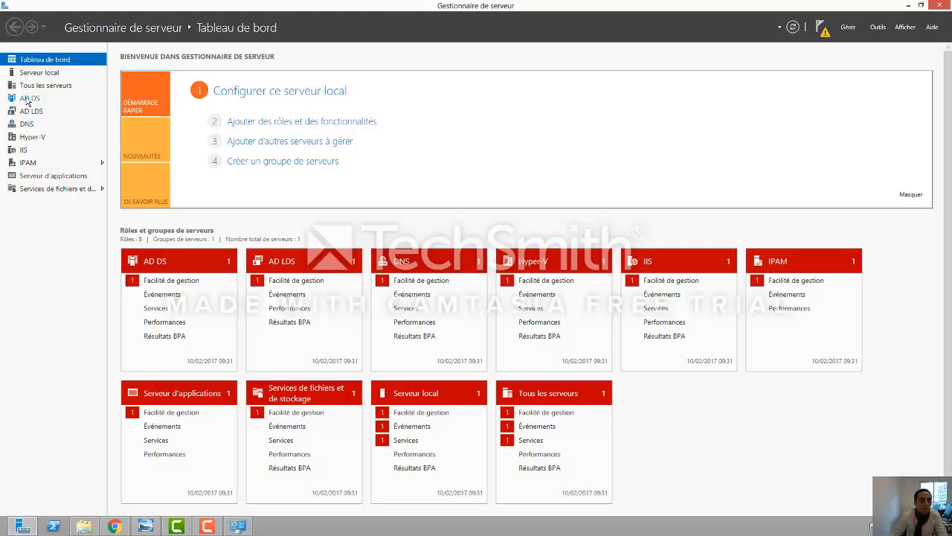
Step: Show the AD DS page listing one online server, 3 events and 13 services
click(27, 99)
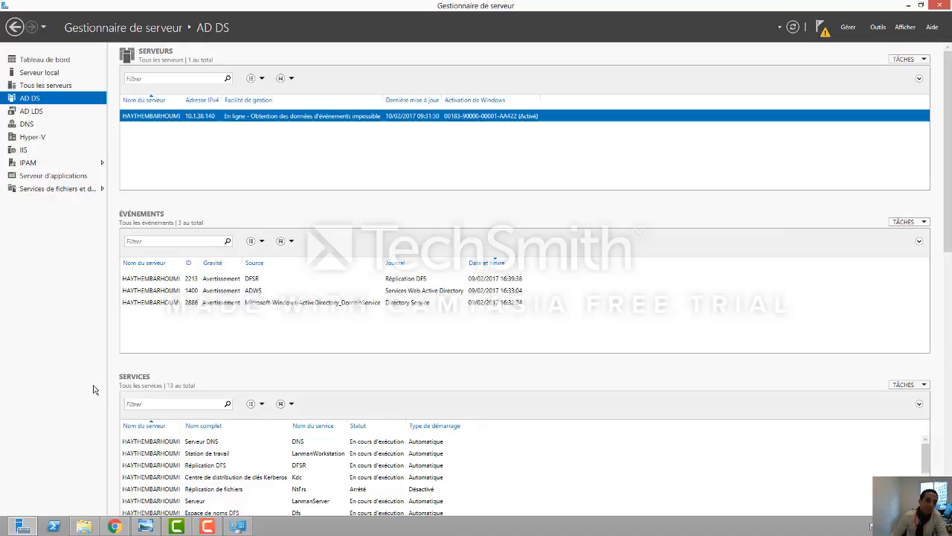
click(45, 512)
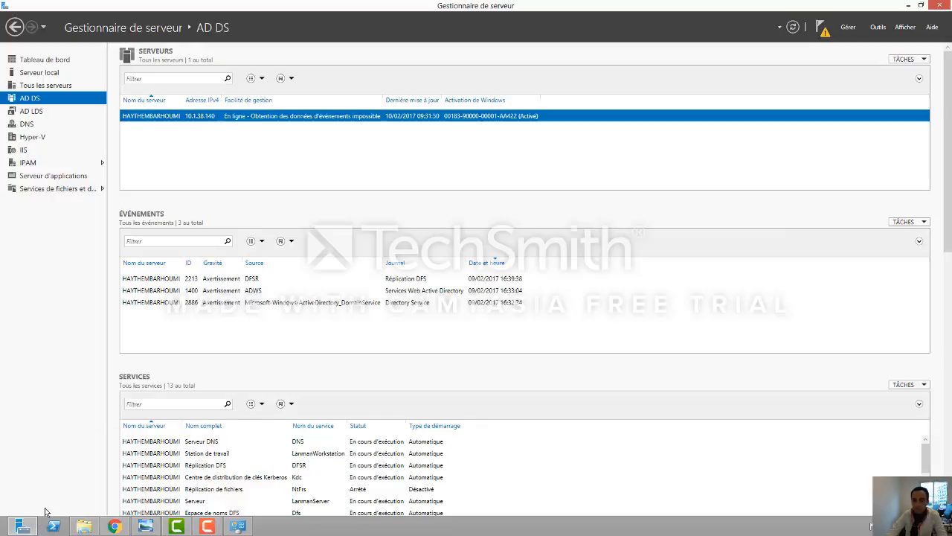
Step: Launch 'Utilisateurs et ordinateurs Active Directory' from the Start screen
key(super)
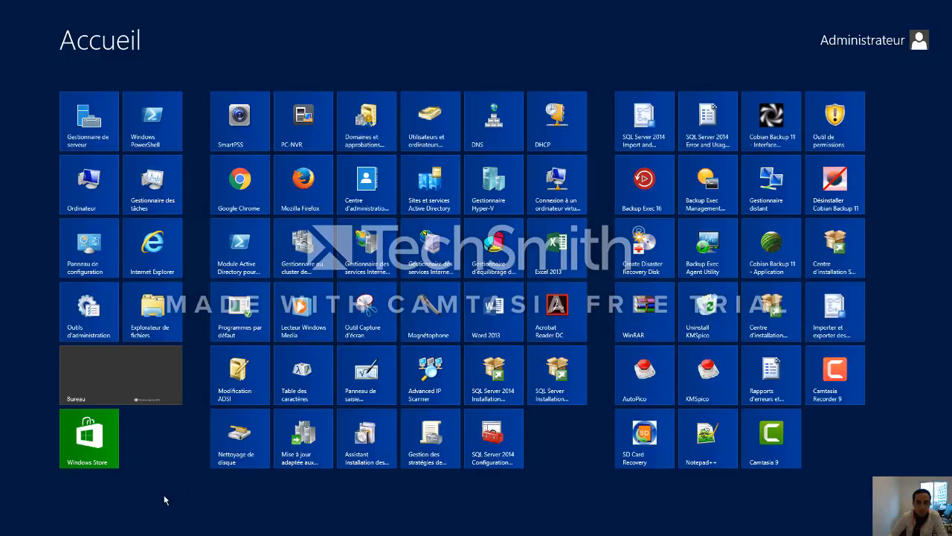
click(430, 119)
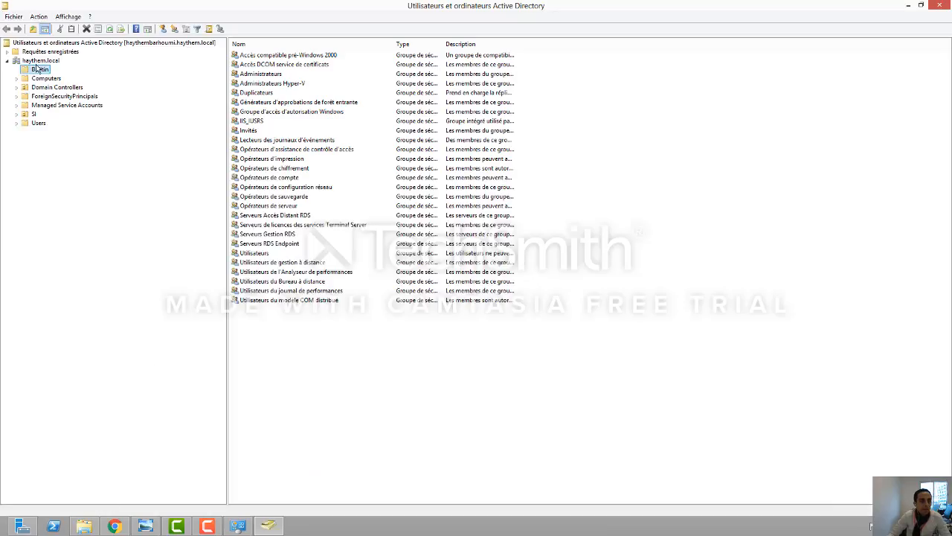
Step: Browse haythem.local to the SI organizational unit showing its two user accounts
click(40, 61)
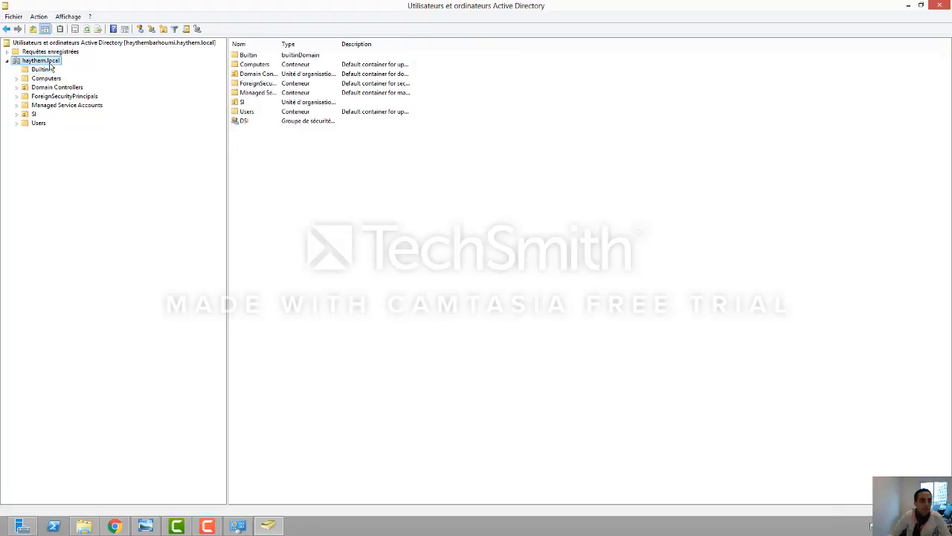
click(33, 115)
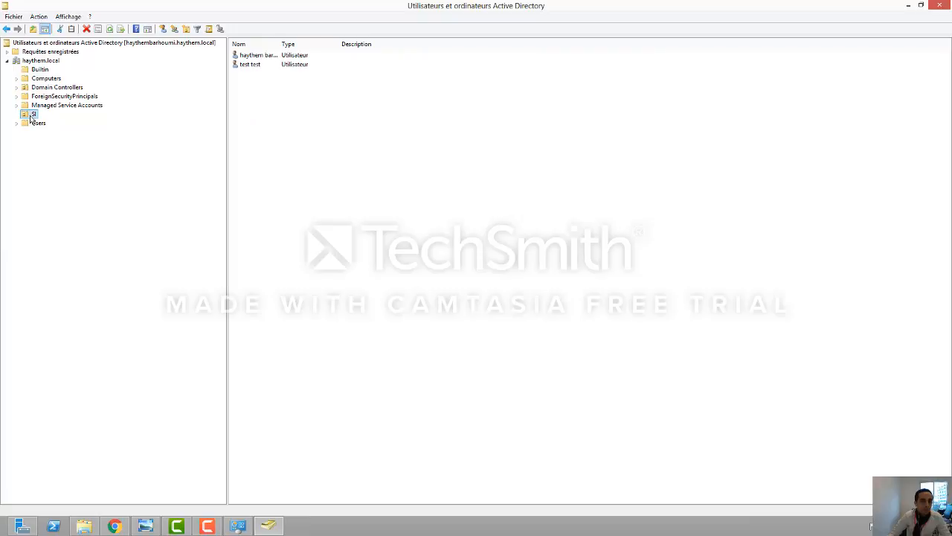
Step: Start a new SI user with the person's first name, last name and logon name, then proceed to the password page
right_click(34, 116)
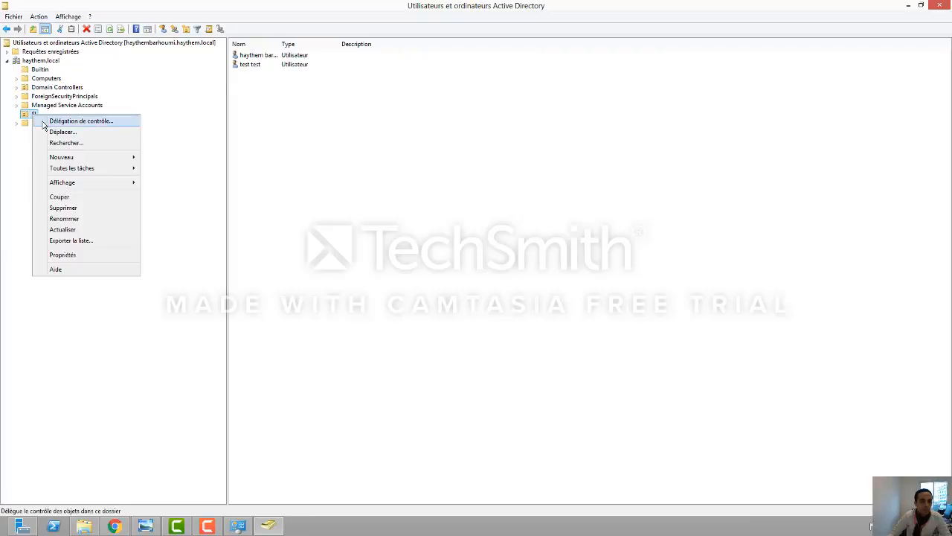
mouse_move(107, 160)
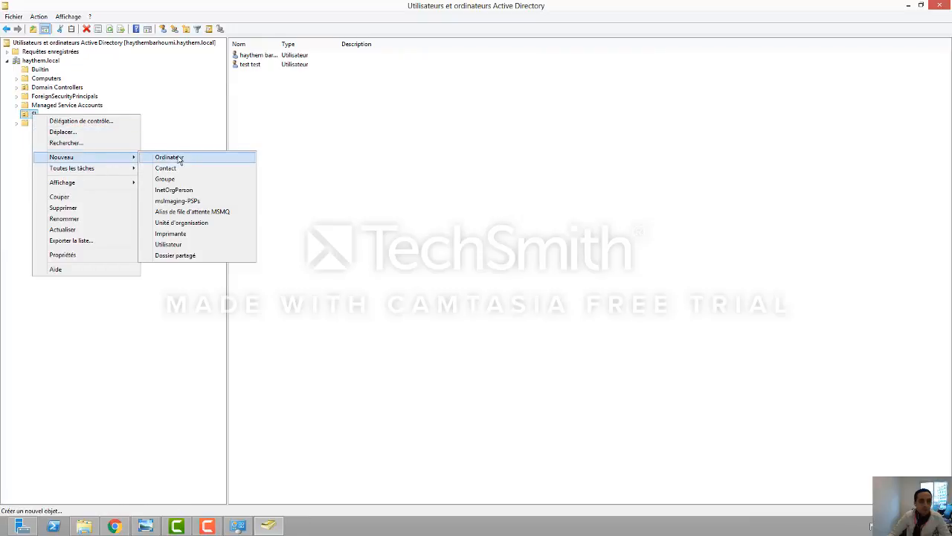
click(183, 245)
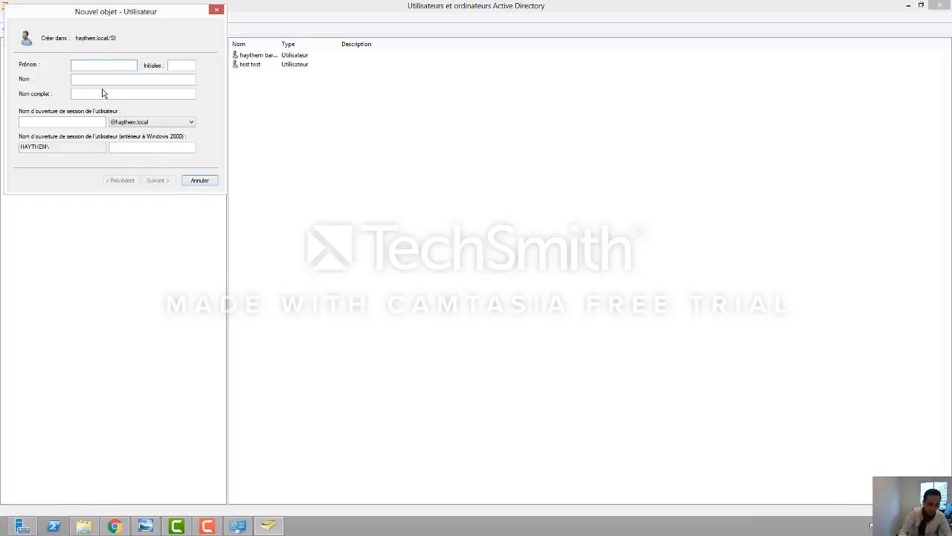
text(haythem)
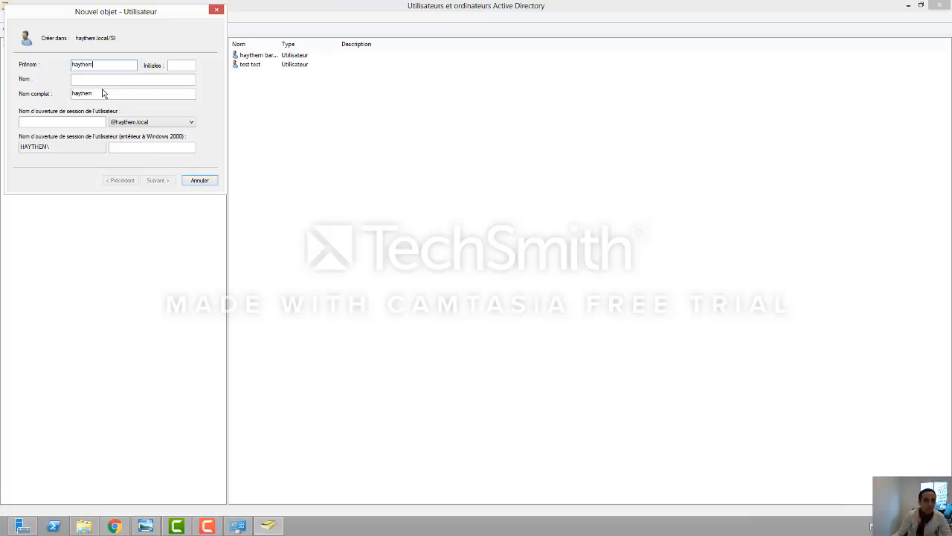
key(Tab)
key(Tab)
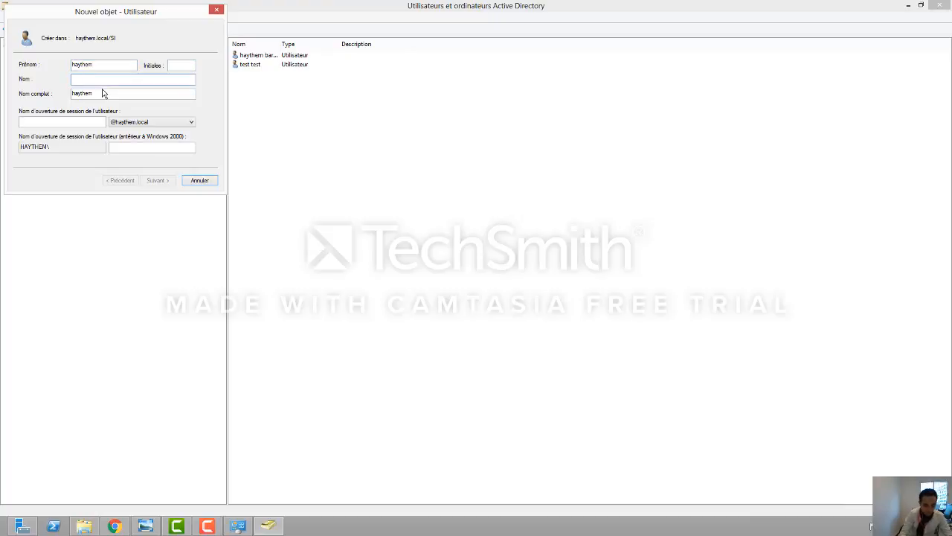
text(barhoumi)
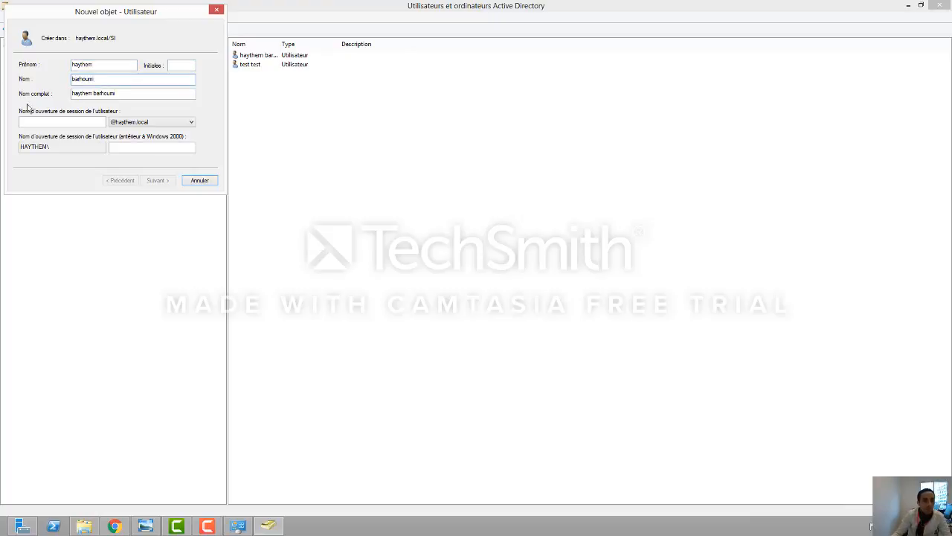
click(85, 120)
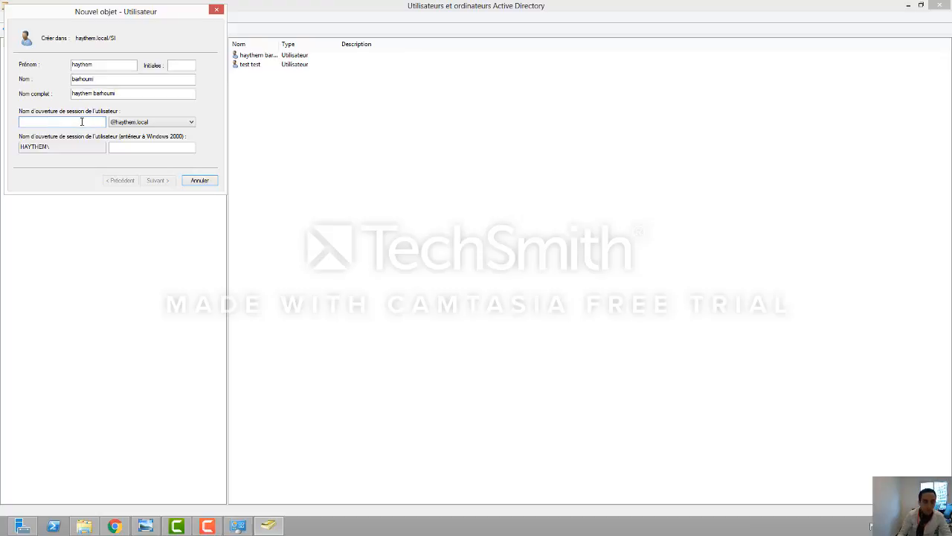
text(b.haythem)
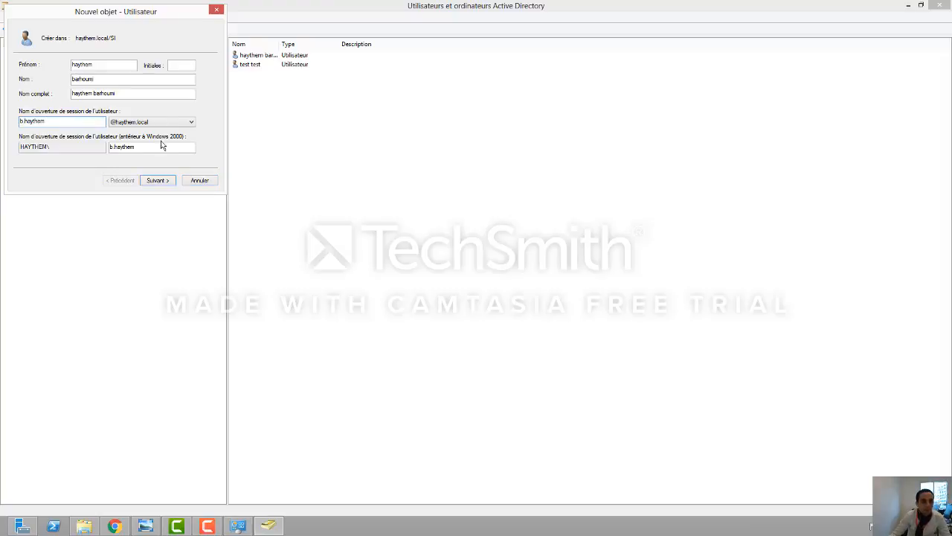
click(156, 180)
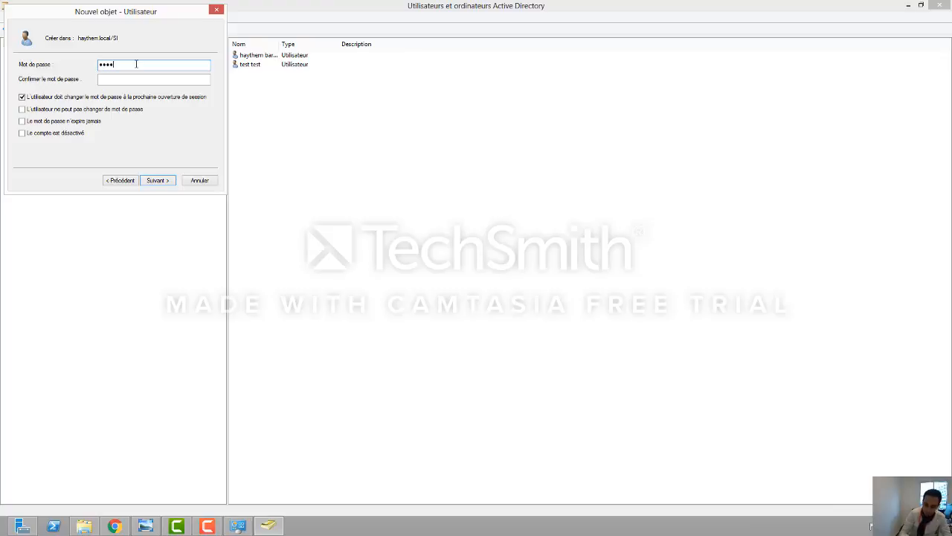
Step: Confirm the password and set it to never expire, accepting the warning
key(Tab)
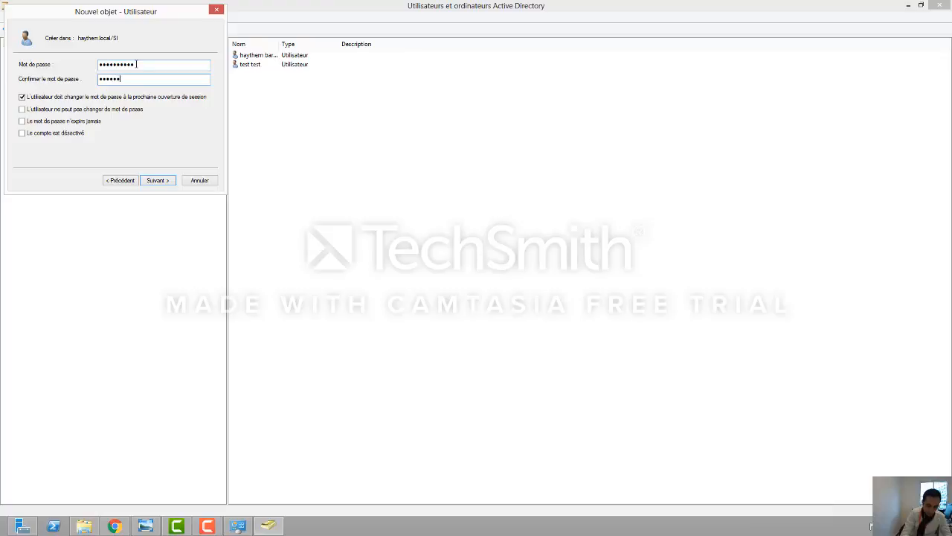
text(••••••••)
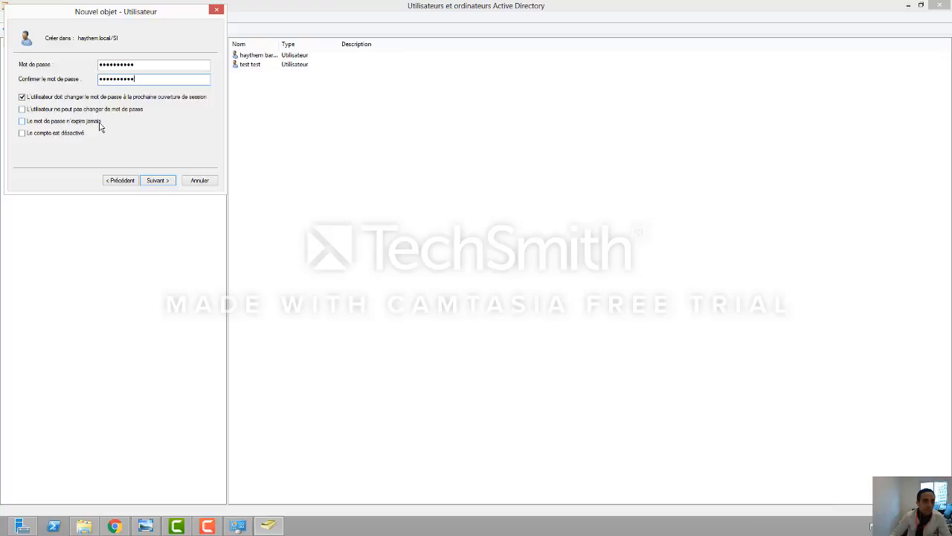
click(49, 124)
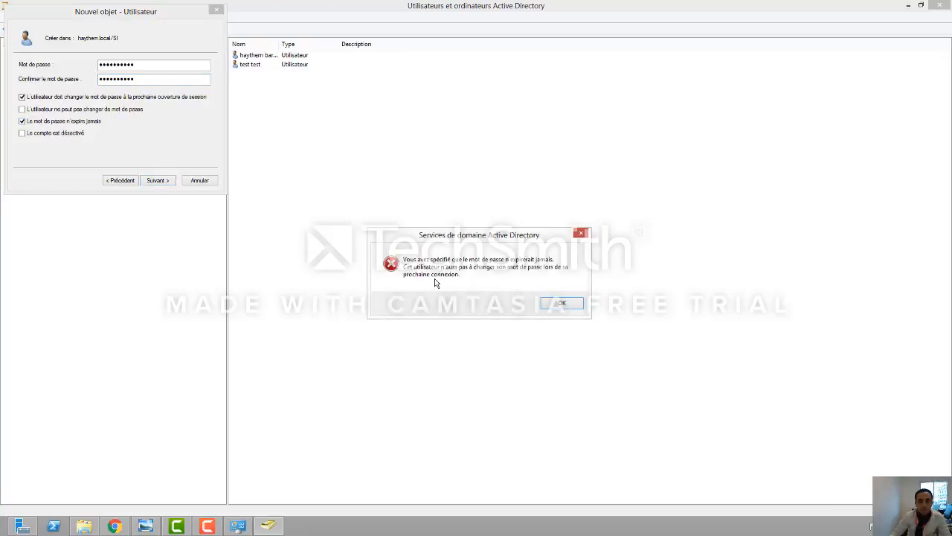
click(562, 304)
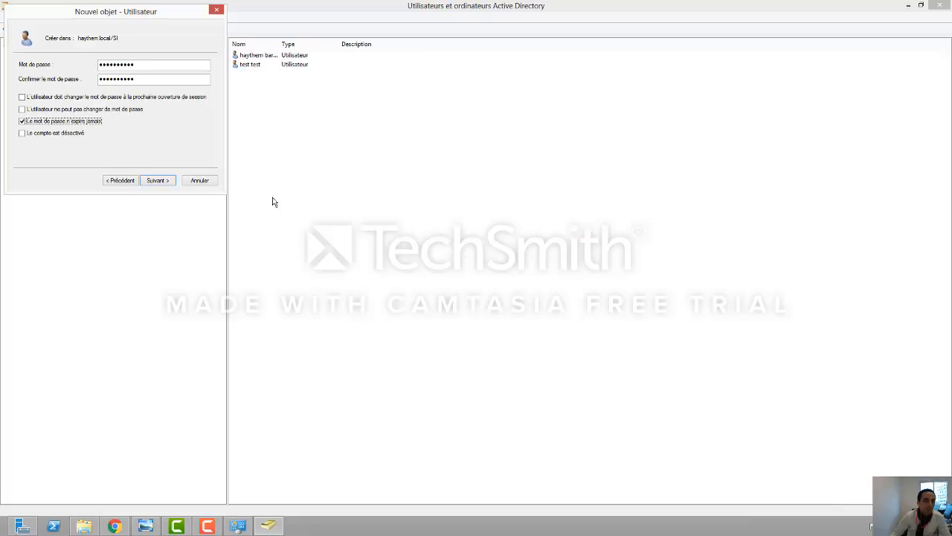
Step: Attempt to create the user, dismiss the name-already-exists error, and cancel the wizard
click(157, 181)
click(165, 183)
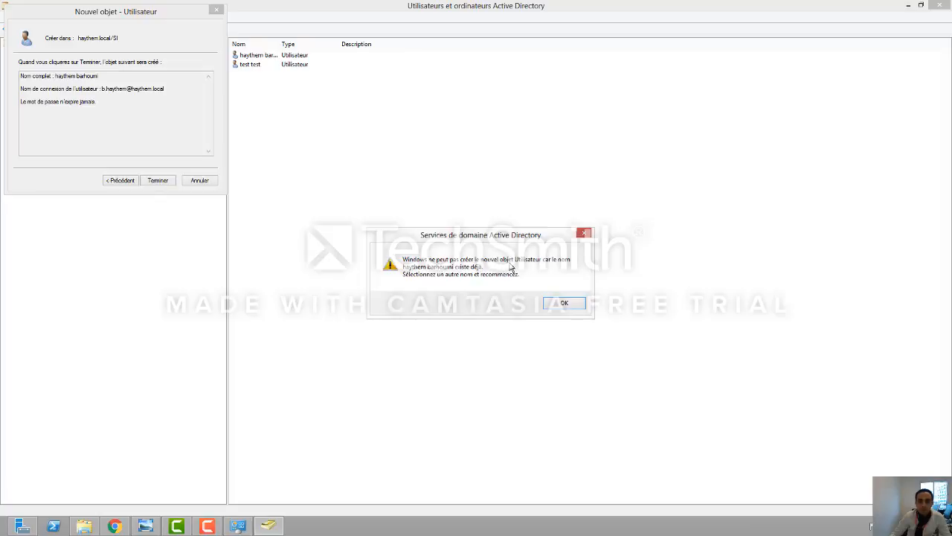
click(564, 304)
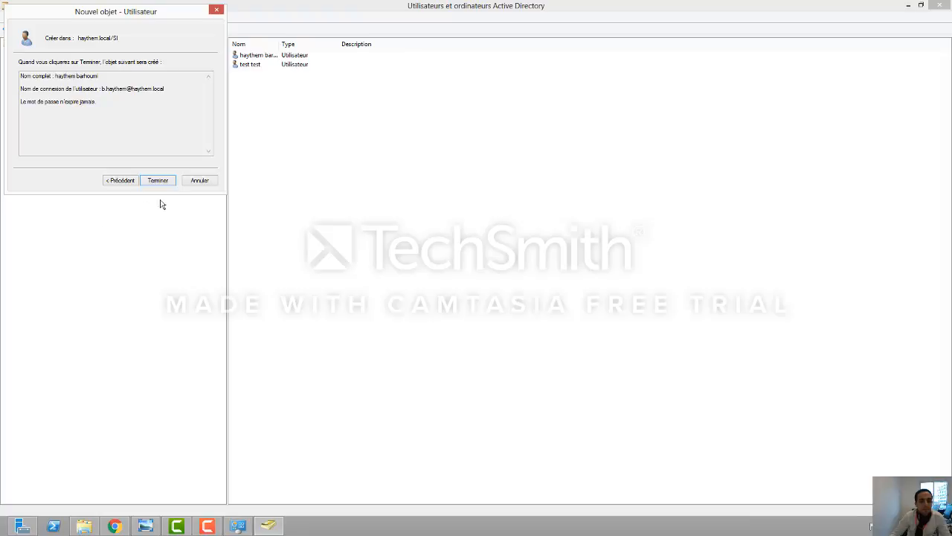
click(212, 183)
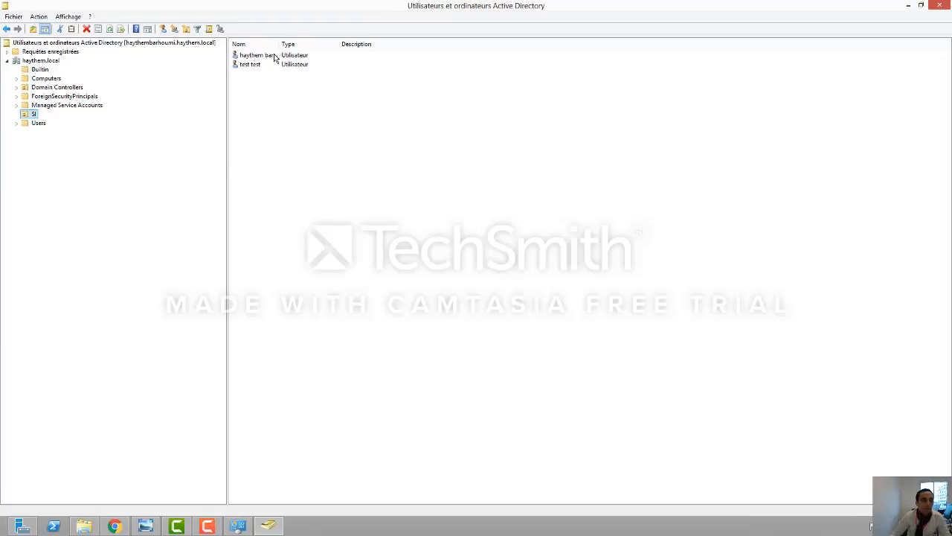
Step: Start another new user in SI and type provisional first and last names
right_click(34, 116)
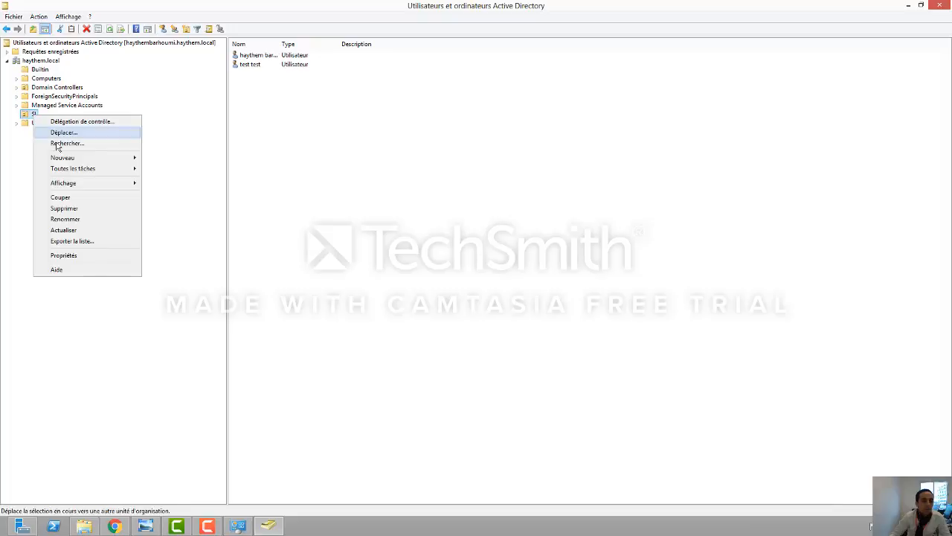
mouse_move(84, 158)
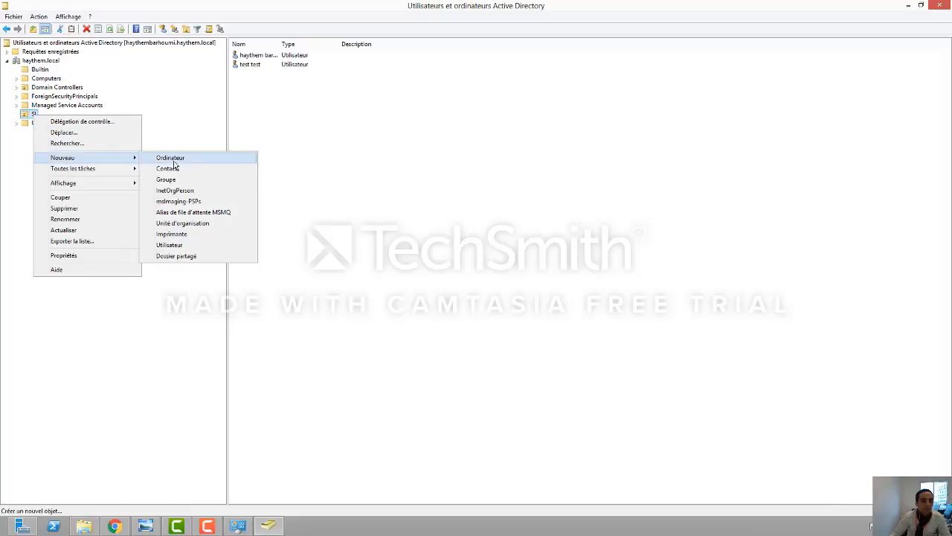
click(181, 245)
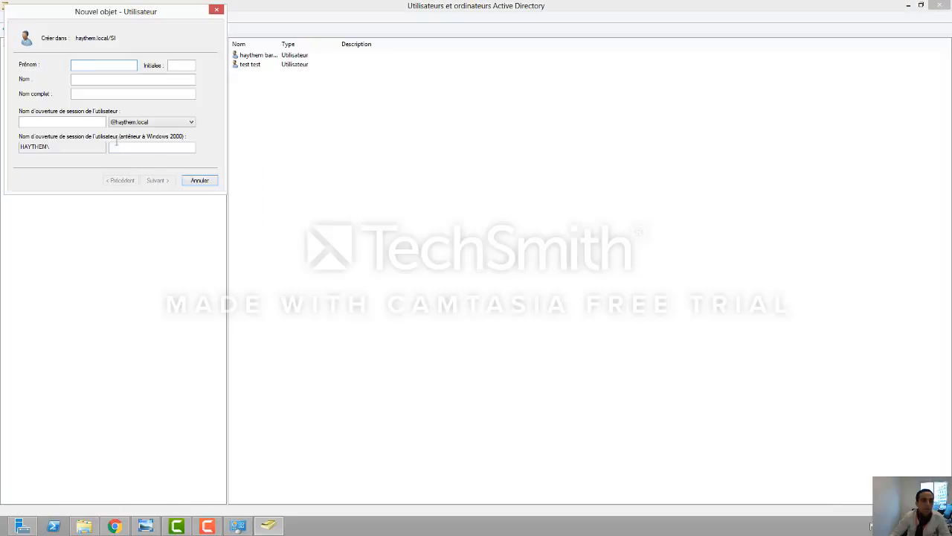
text(hay)
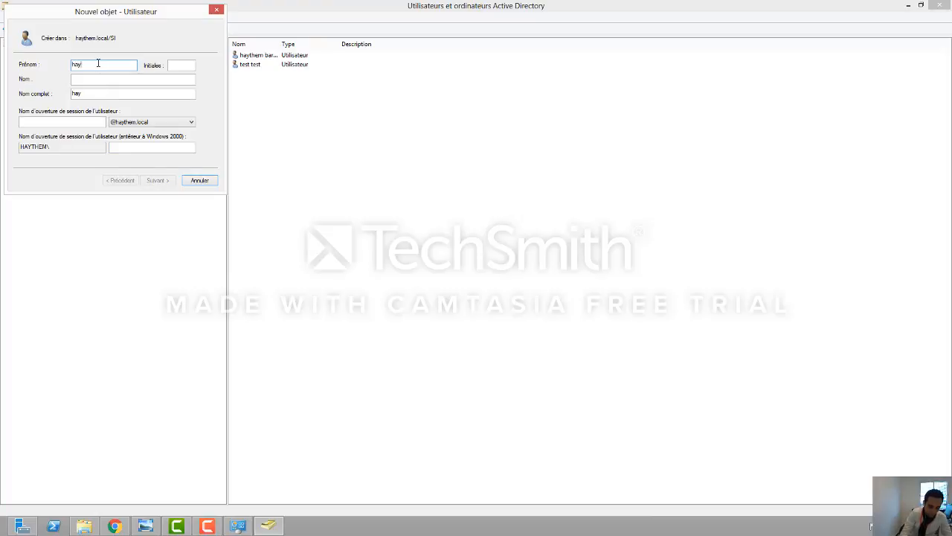
text(them)
key(Tab)
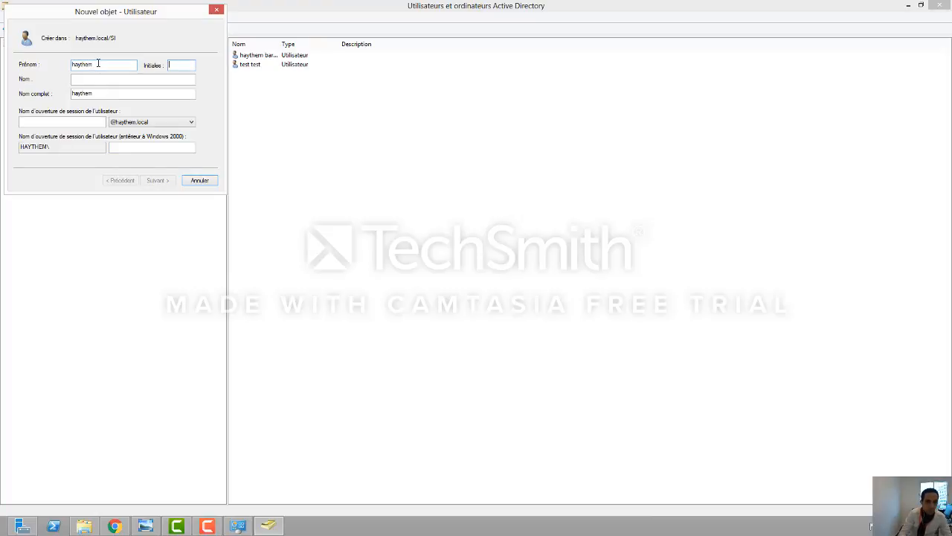
key(Tab)
text(ba)
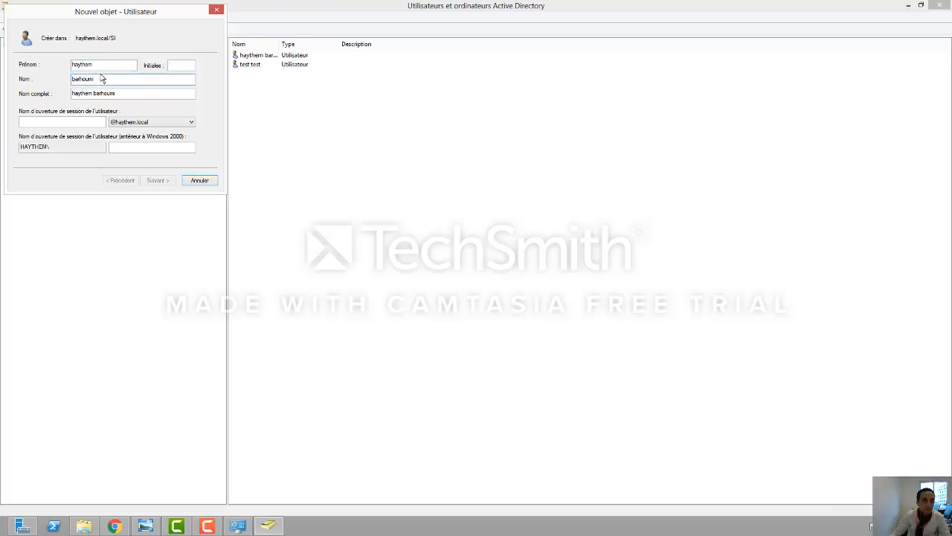
Step: Replace the names with test1 test1, enter logon name t.test, and continue
double_click(100, 65)
text(te)
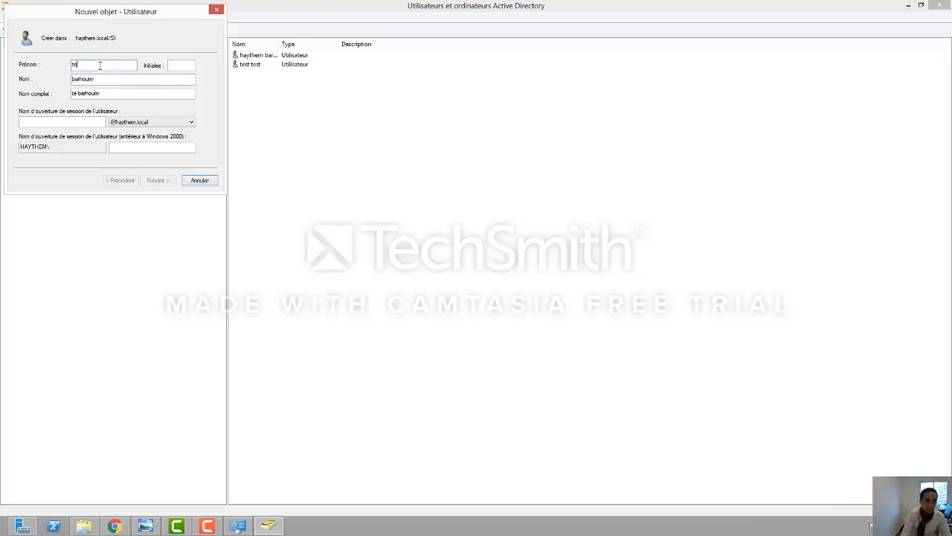
text(st1)
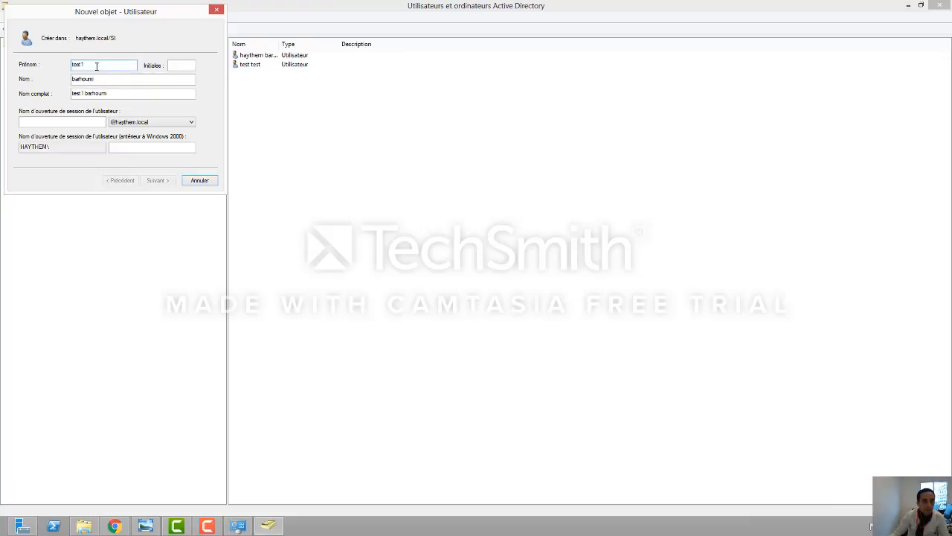
double_click(91, 80)
text(test1)
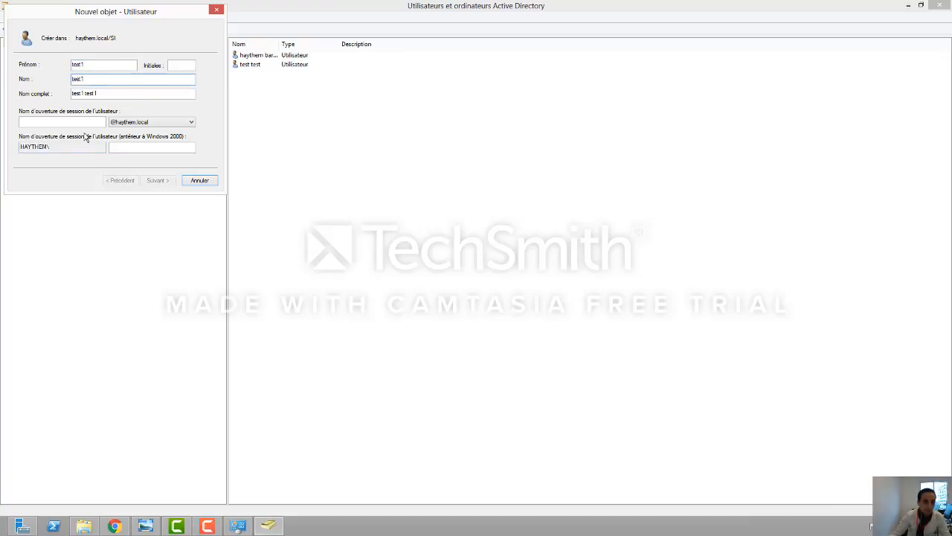
click(80, 123)
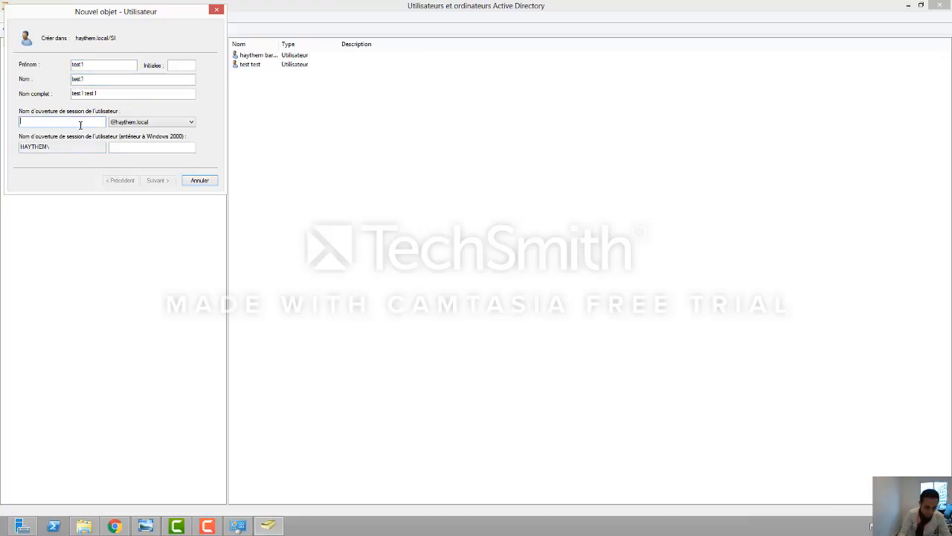
text(t.test)
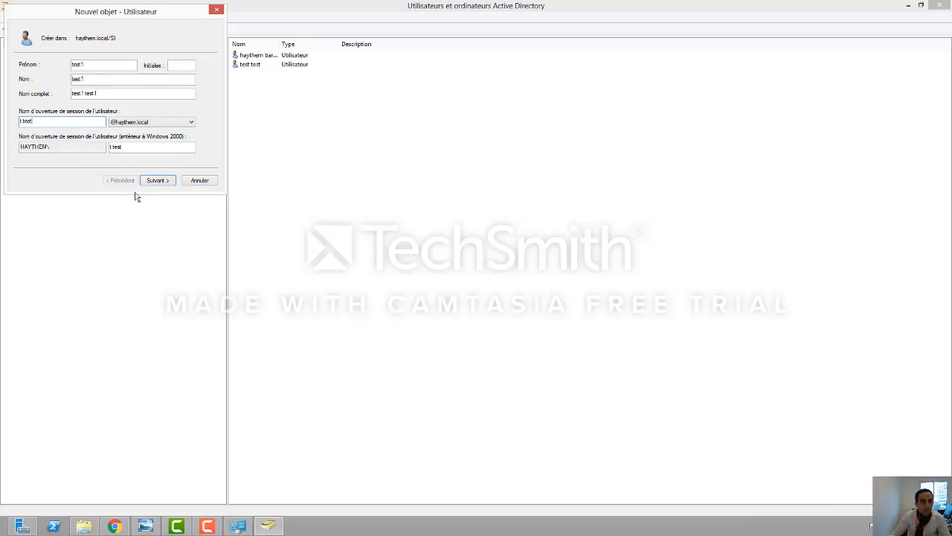
click(157, 180)
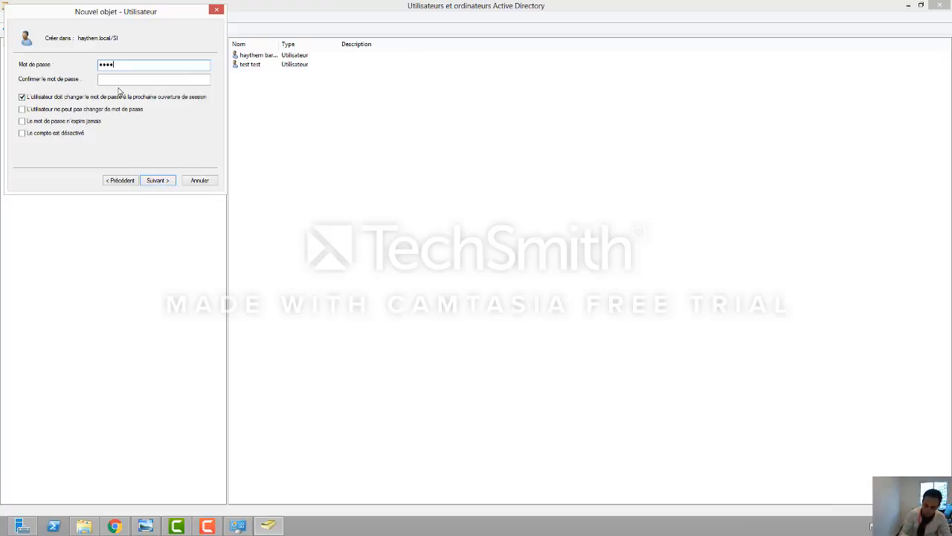
Step: Set and confirm test1's password, keep change-at-next-logon, and create the account
text(•)
key(Tab)
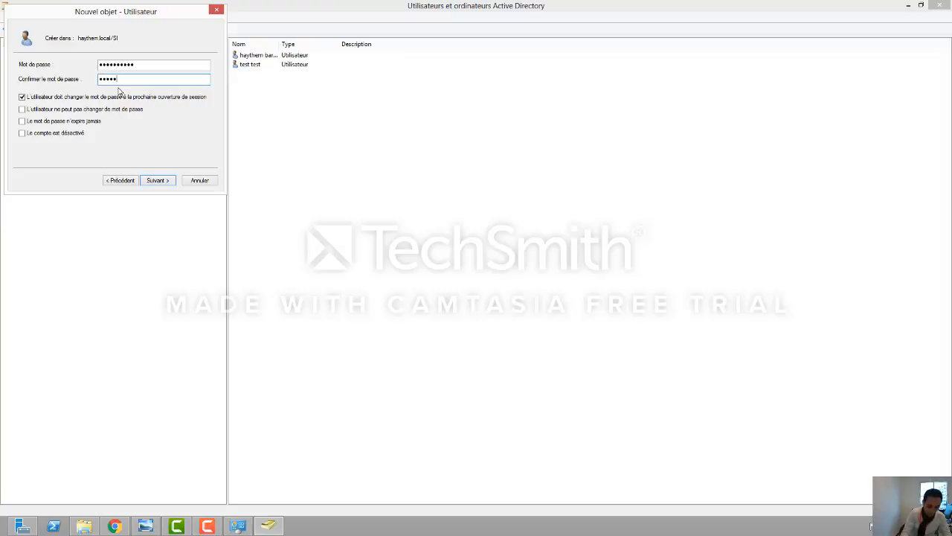
text(••••••••••)
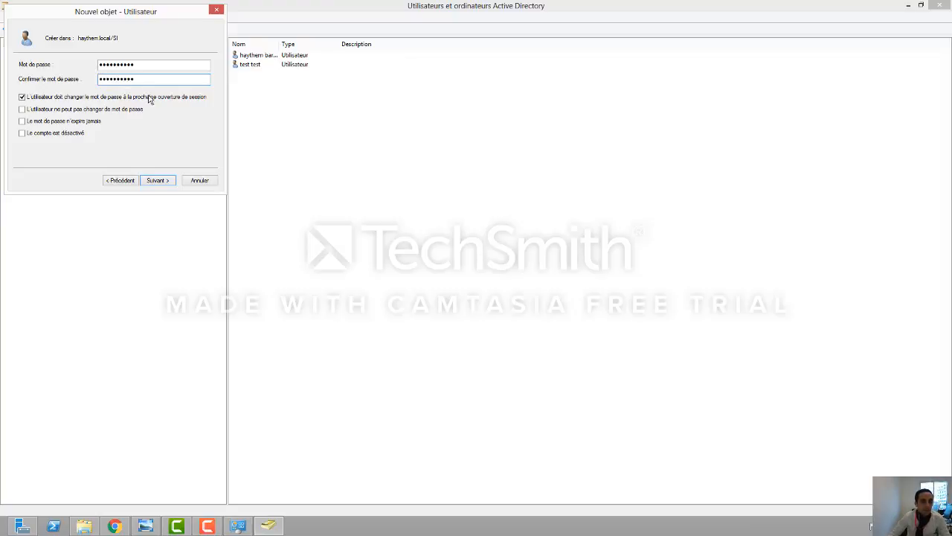
click(155, 180)
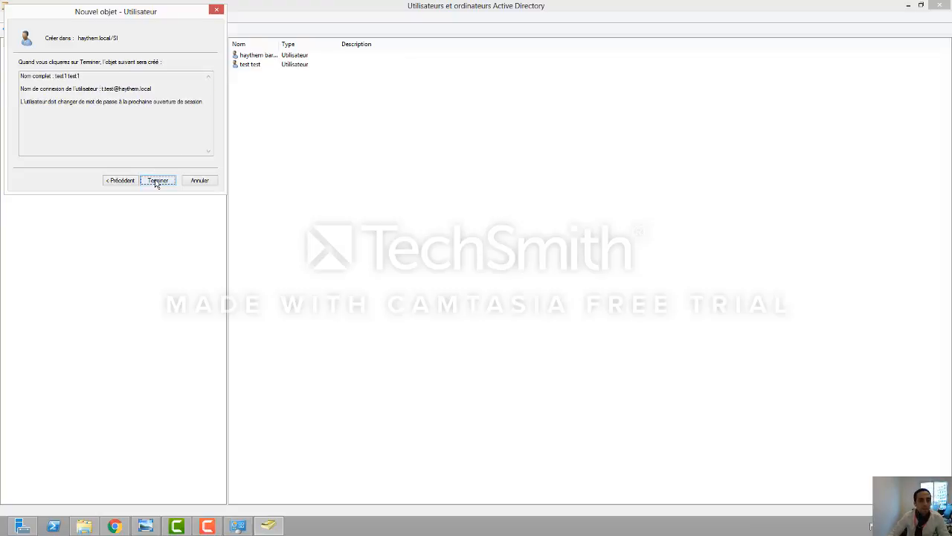
click(128, 182)
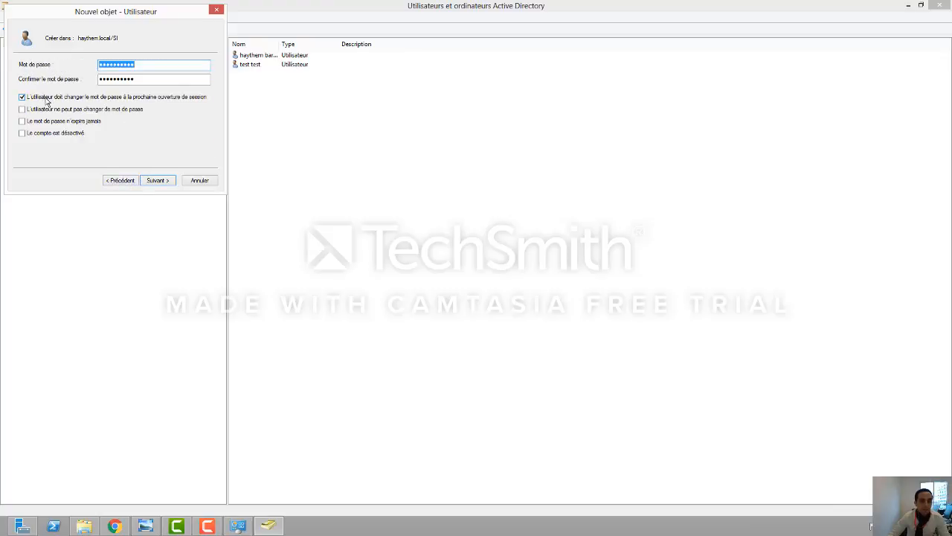
click(158, 180)
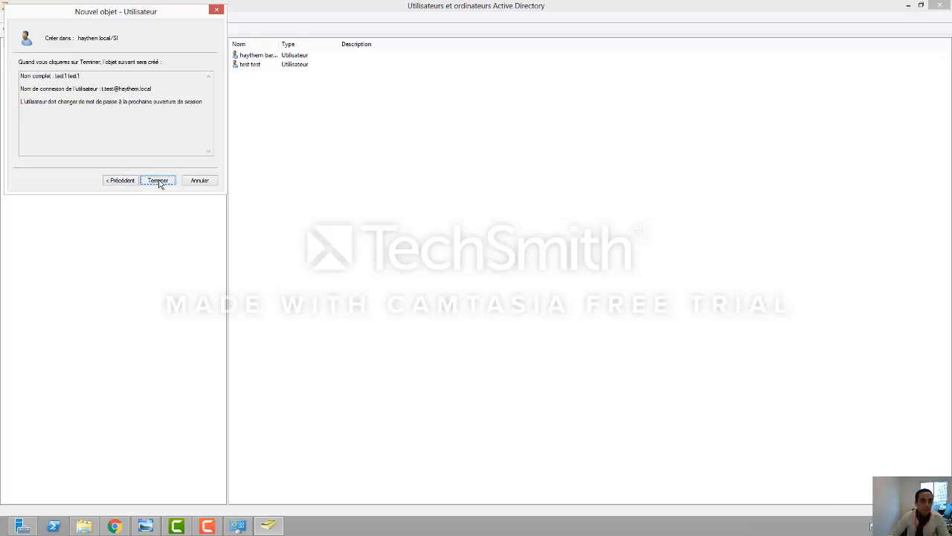
click(158, 181)
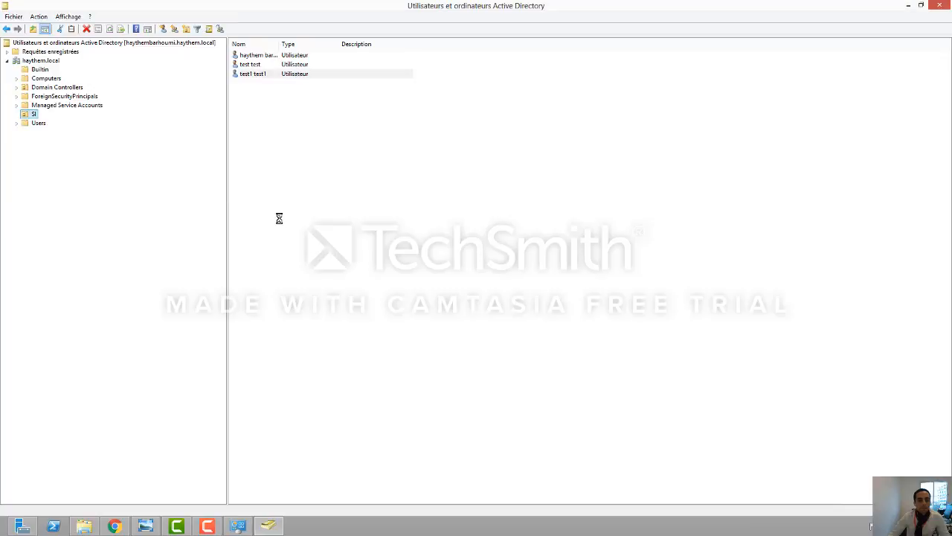
Step: Review test1 test1's Compte tab logon names, cancel without changes, and minimize the console
click(266, 75)
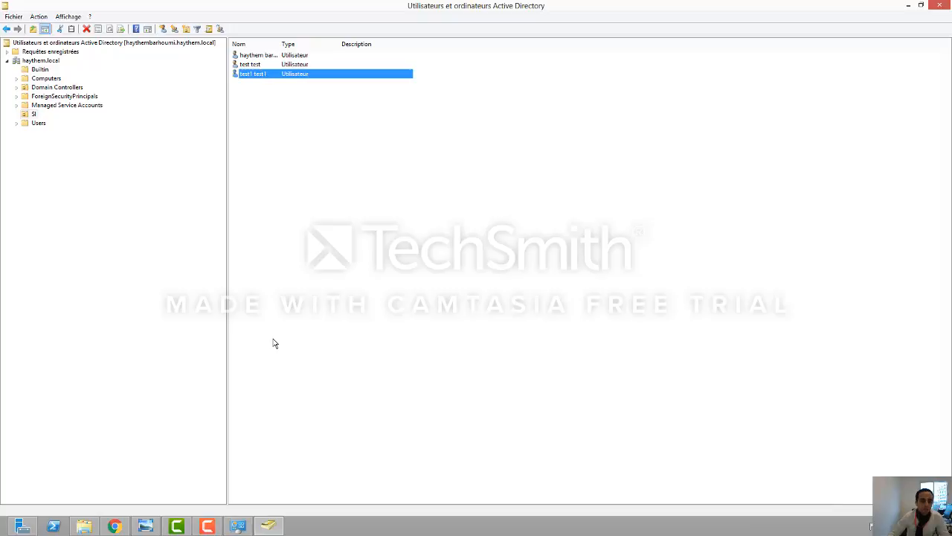
double_click(256, 75)
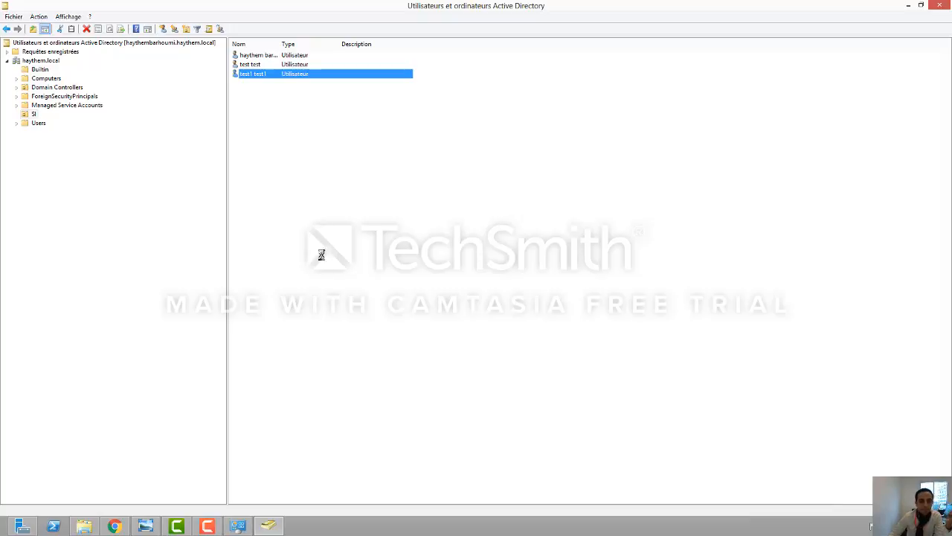
click(237, 527)
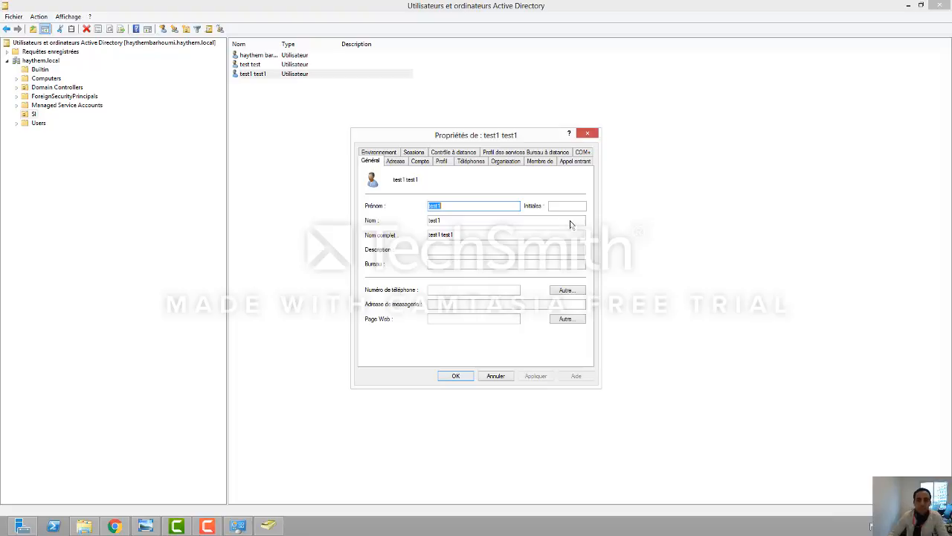
click(418, 162)
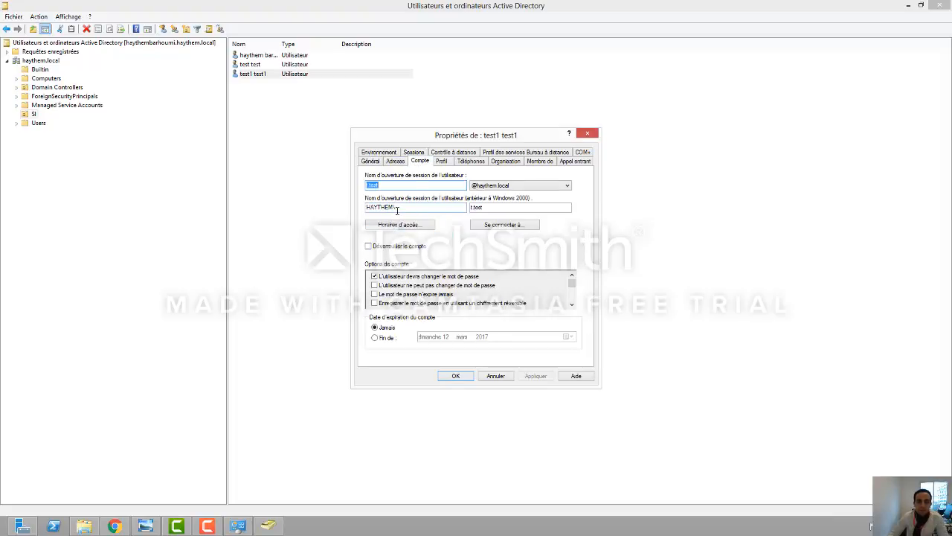
click(492, 207)
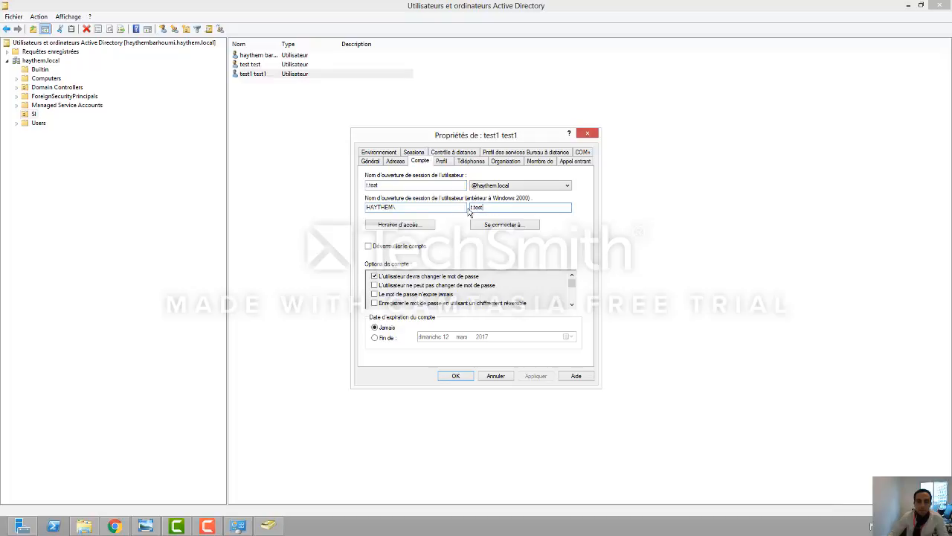
click(496, 378)
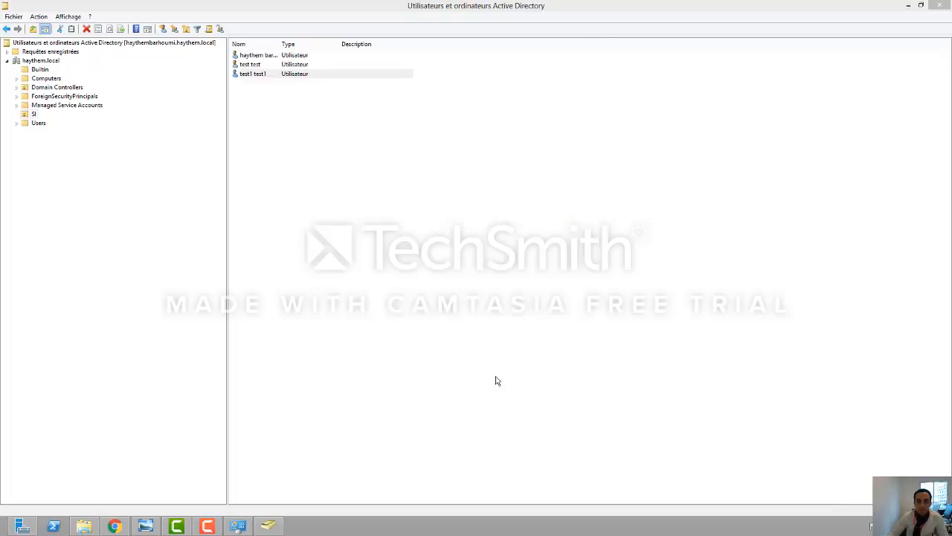
click(909, 5)
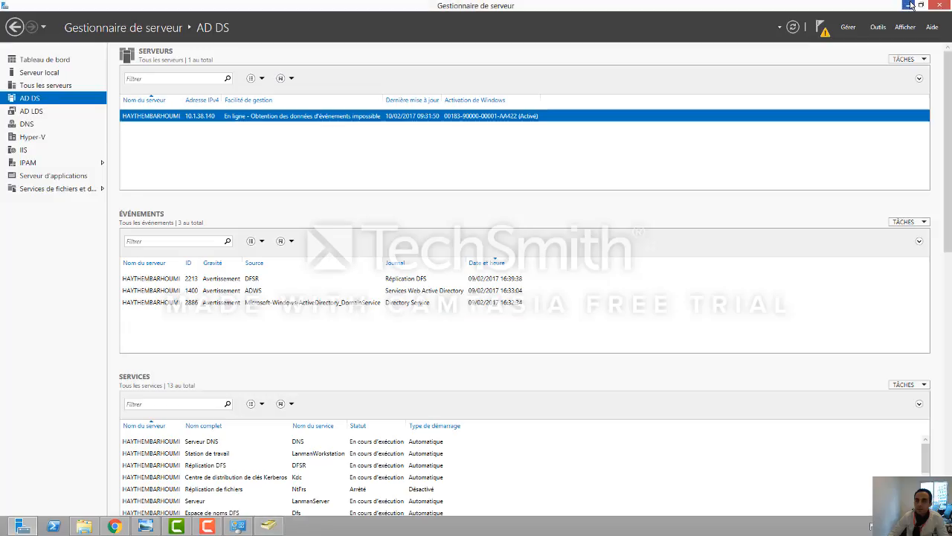
Step: Minimize the open windows and start a Remote Desktop Connection to 10.1.38.13
click(911, 5)
click(912, 5)
click(912, 5)
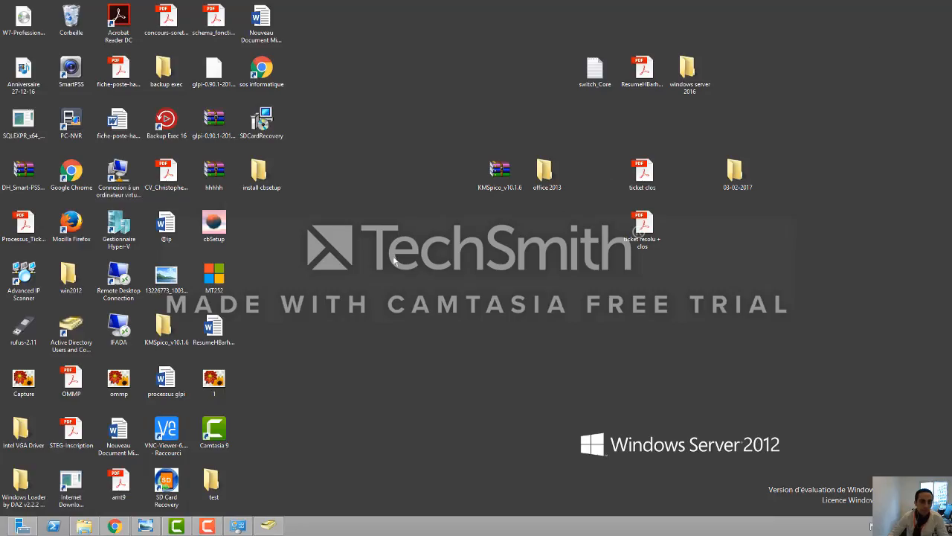
click(122, 290)
click(516, 218)
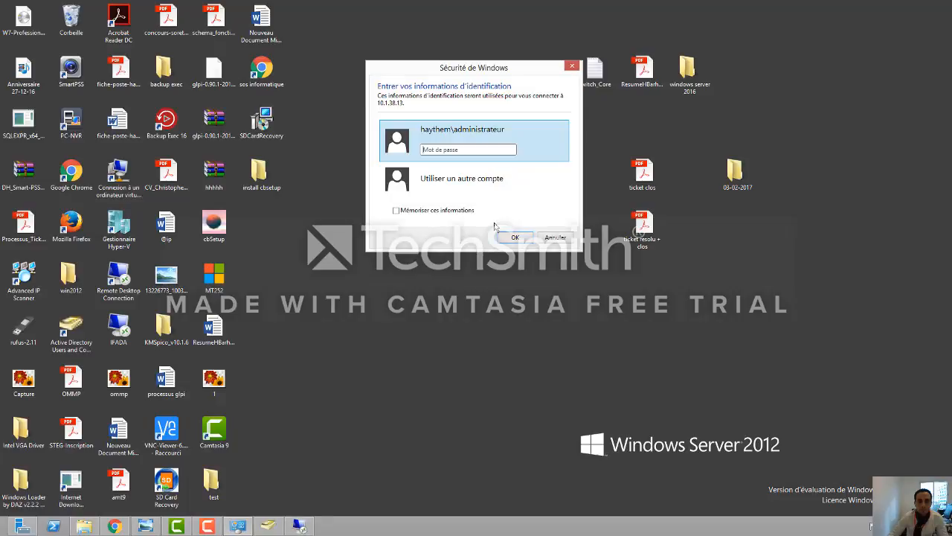
Step: Sign in with the test user's domain account and password, which returns an authentication error
click(459, 189)
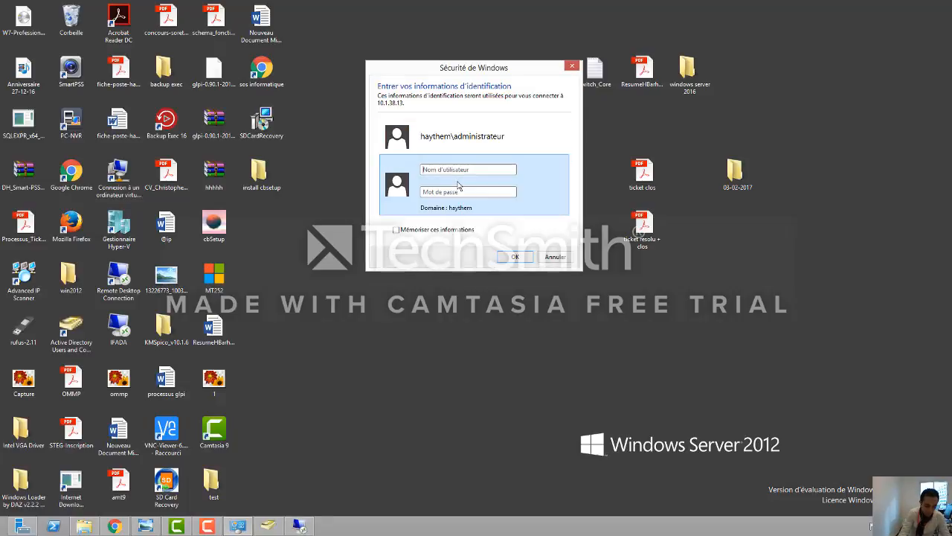
text(haythem)
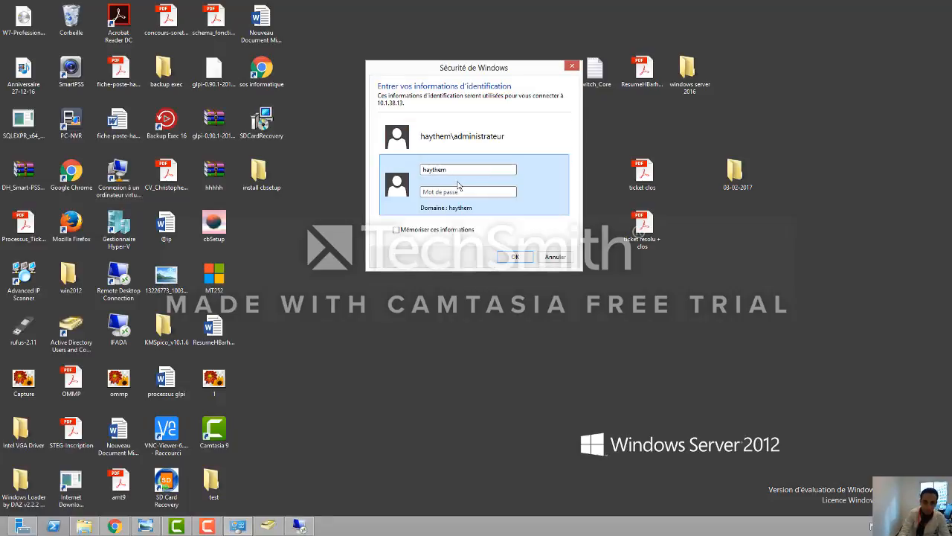
text(\)
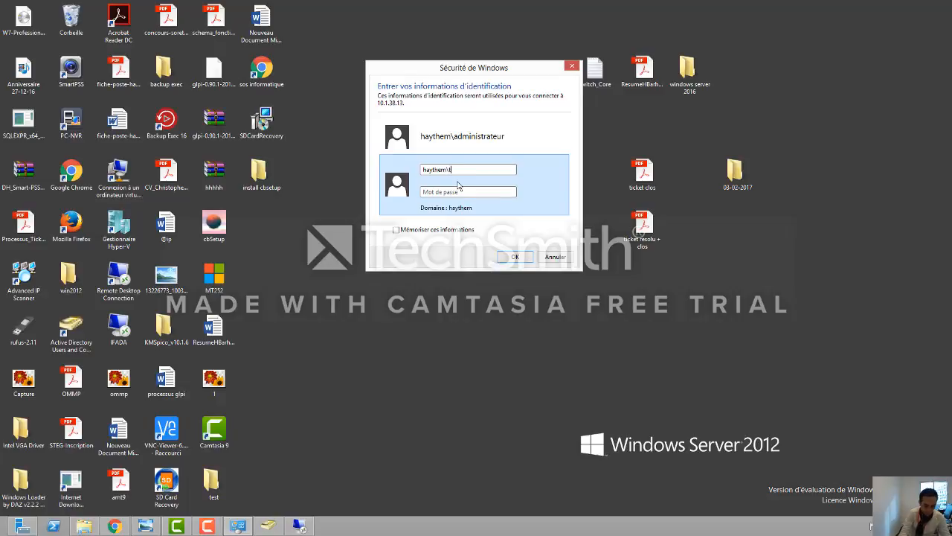
text(test)
key(Tab)
text(•••••)
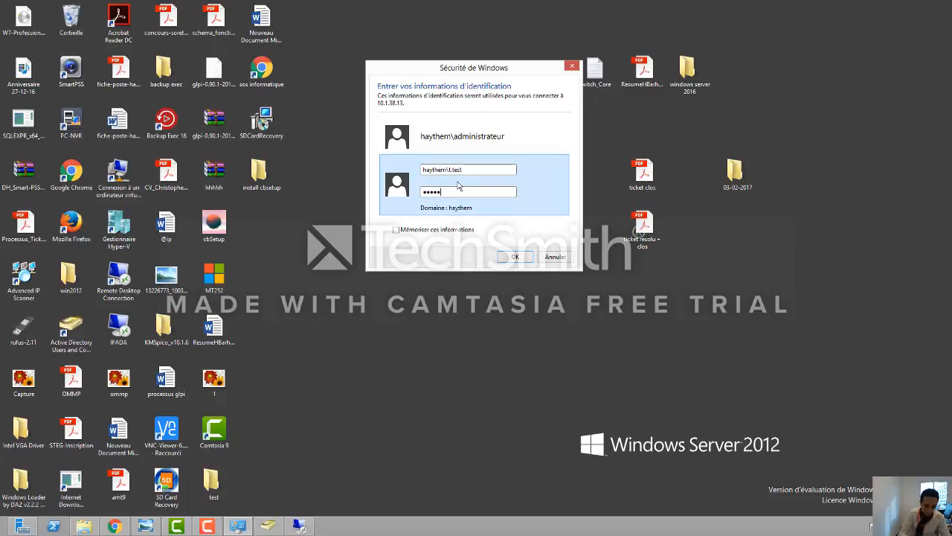
text(•••)
key(Return)
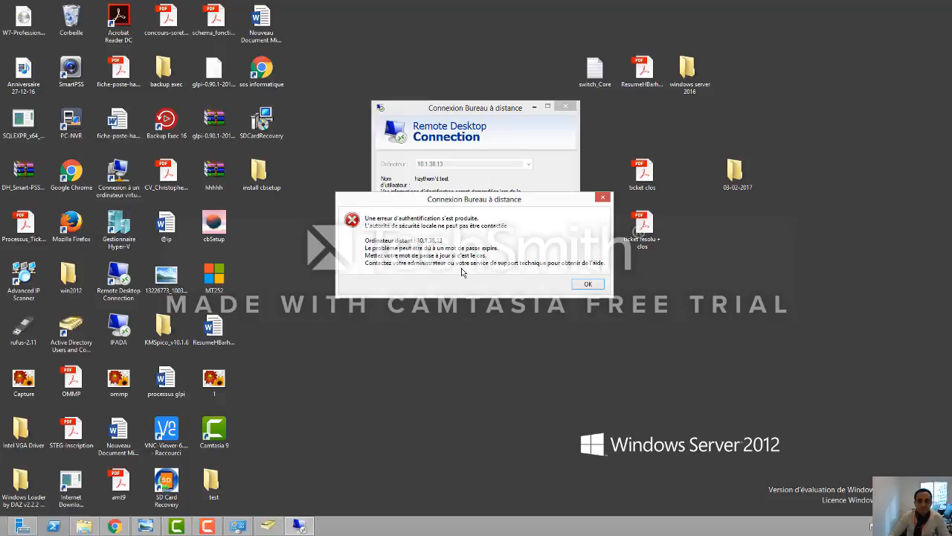
Step: Reconnect to 10.1.38.13 as the domain administrator, accepting the certificate, to open the remote session
click(587, 285)
click(513, 216)
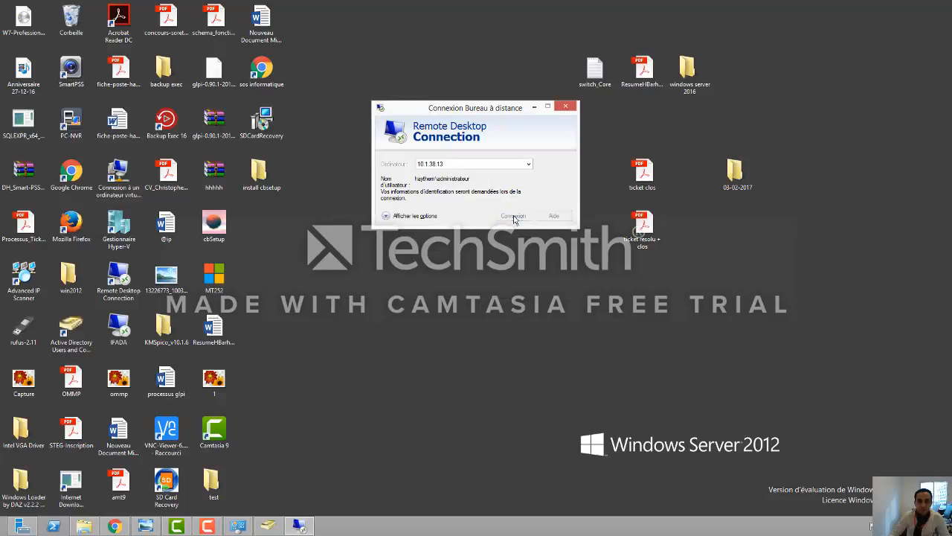
click(477, 149)
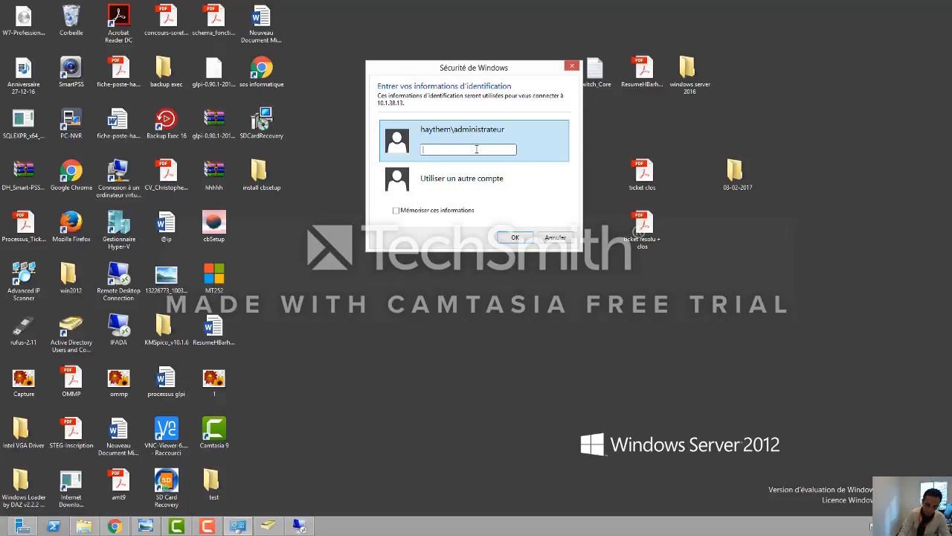
text(••••••••)
key(Return)
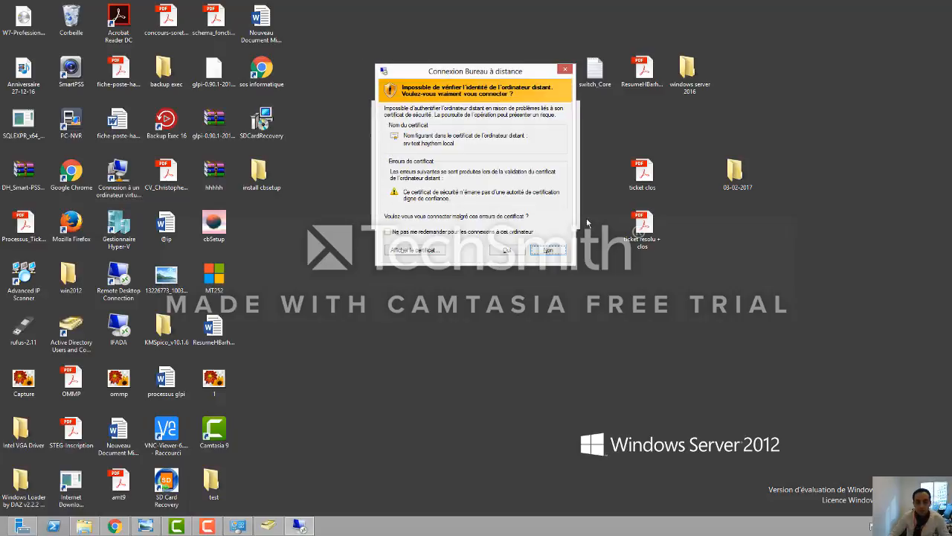
click(514, 251)
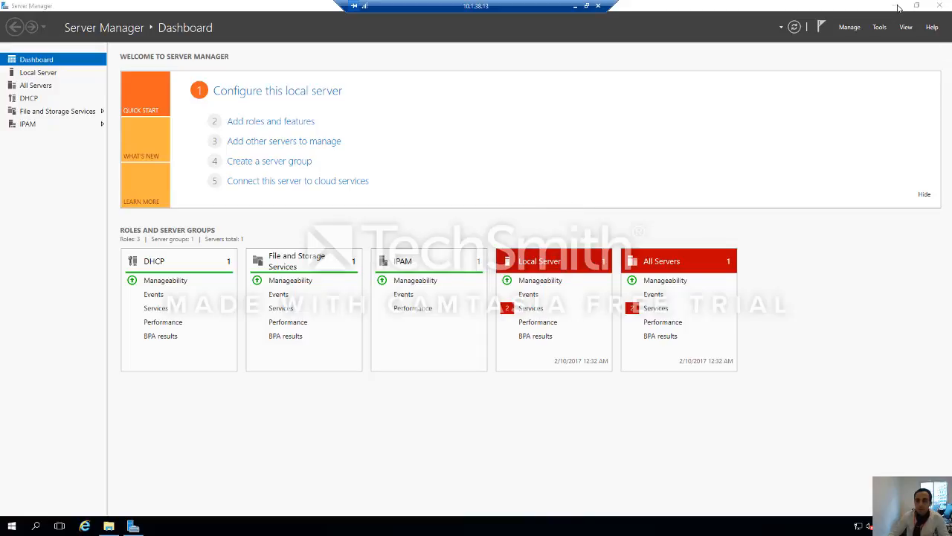
Step: Minimize Server Manager on the remote server and open its Start menu's power options
click(899, 9)
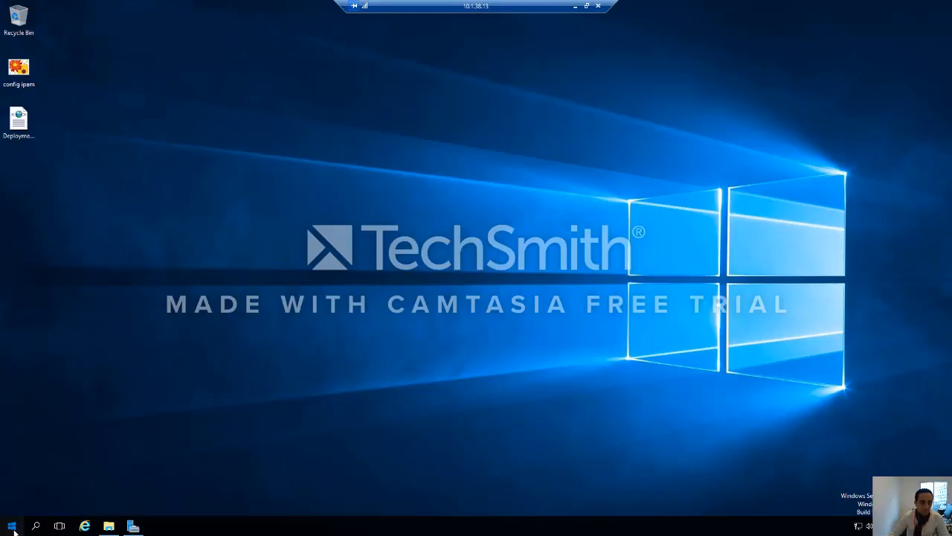
click(13, 529)
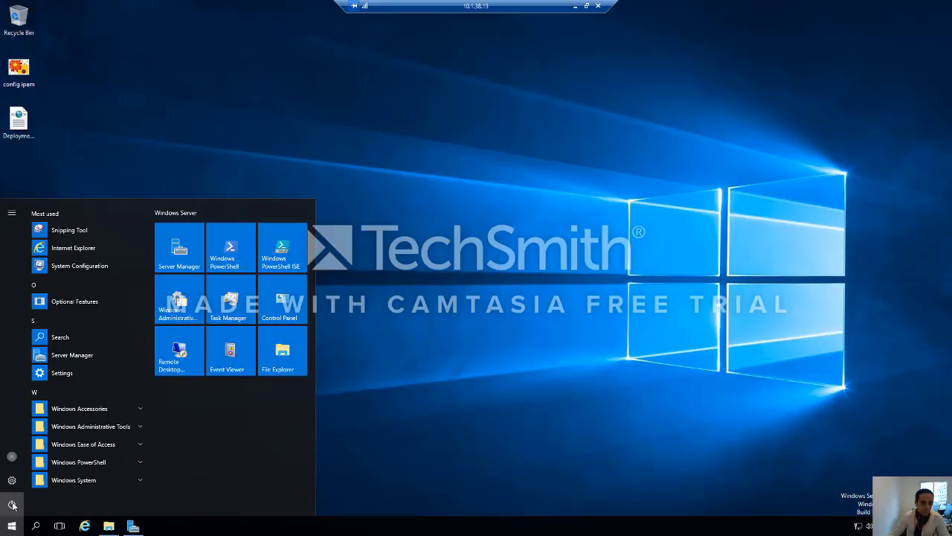
click(13, 454)
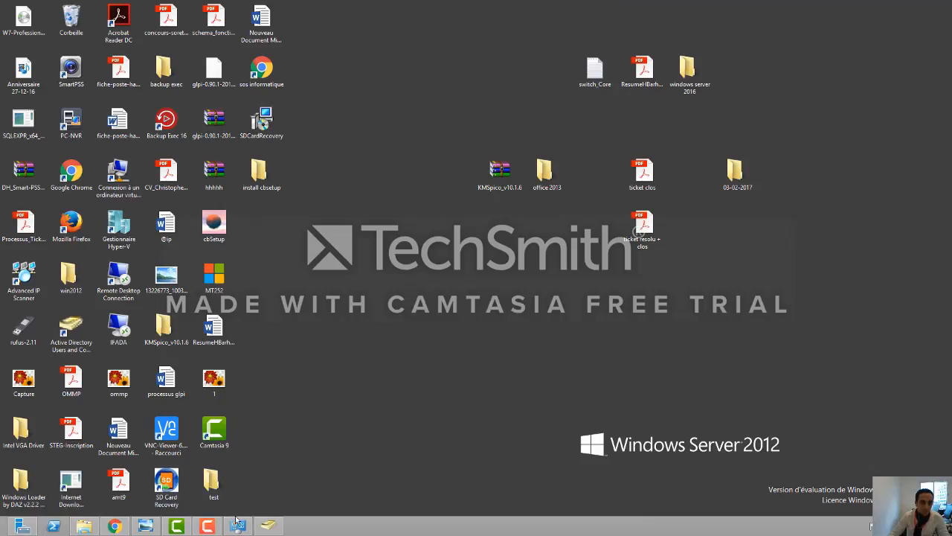
Step: Add the test1 test1 account to the remote server's Remote Desktop users list and save
click(874, 526)
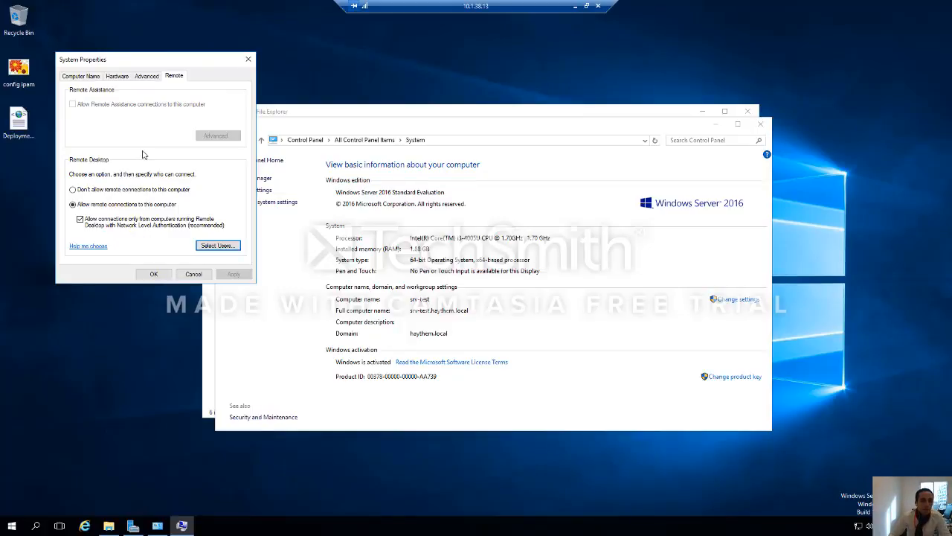
click(209, 249)
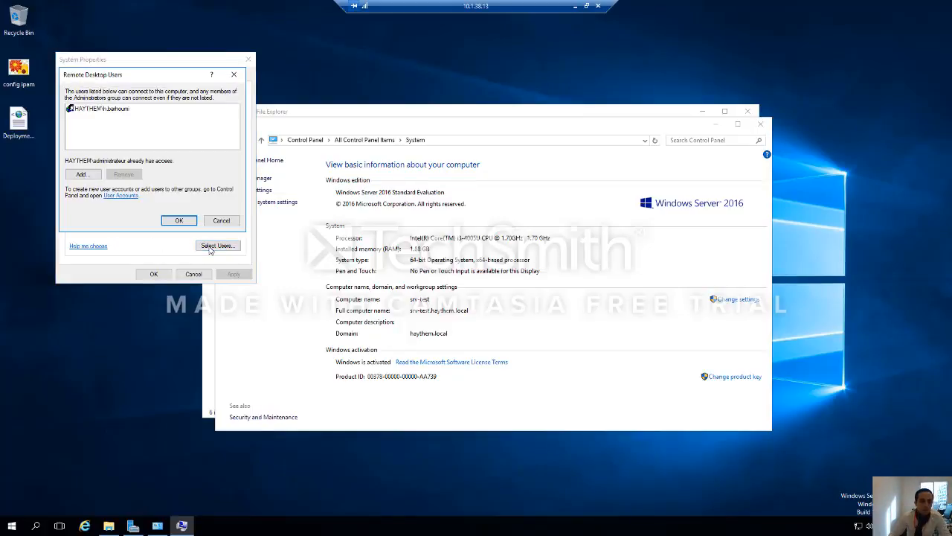
click(86, 176)
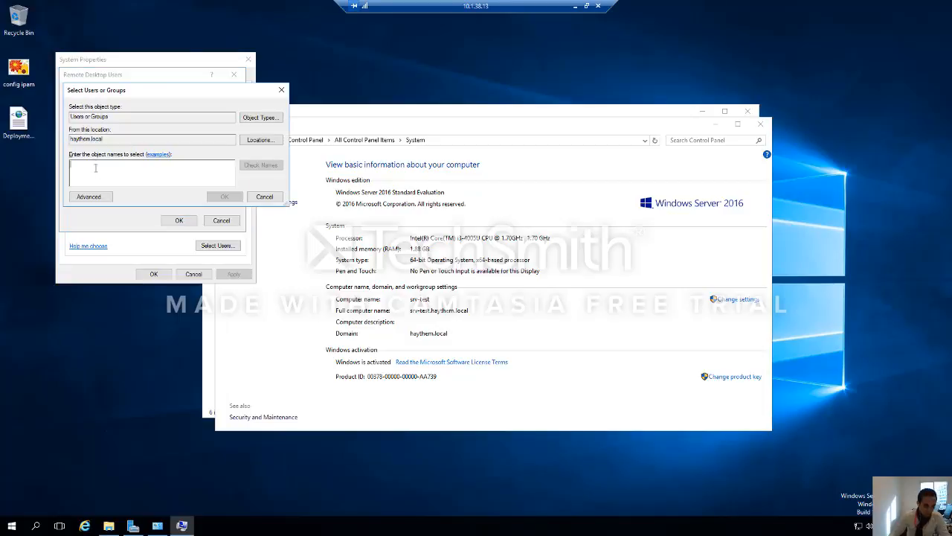
text(test)
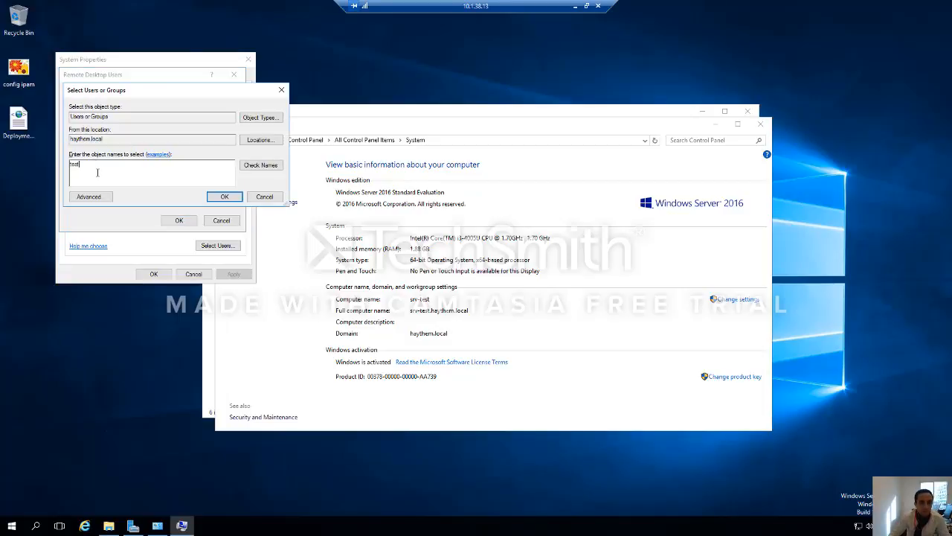
click(261, 165)
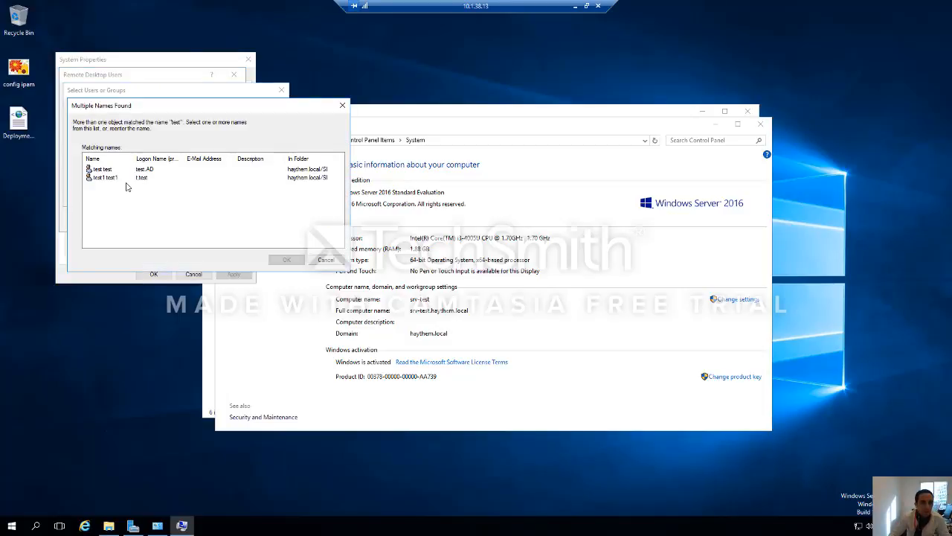
click(119, 177)
double_click(119, 177)
click(223, 196)
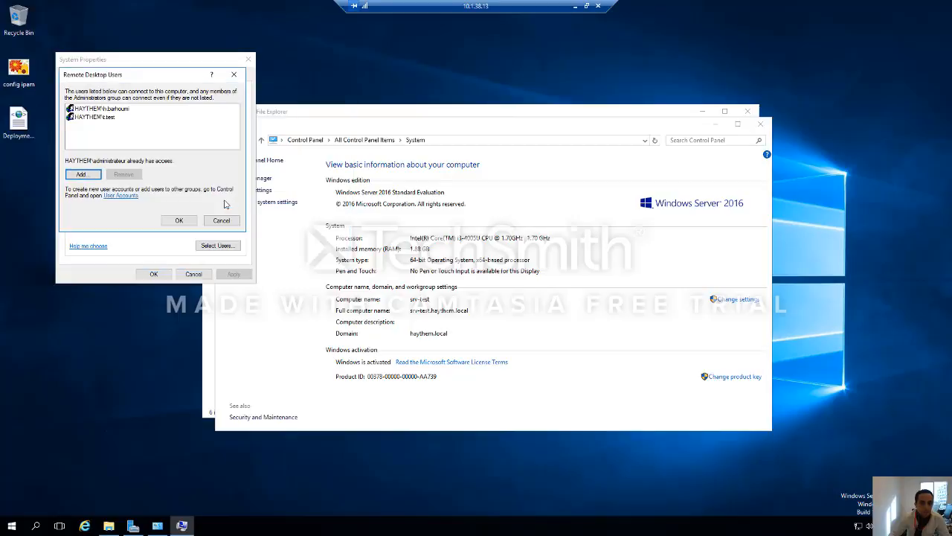
click(179, 220)
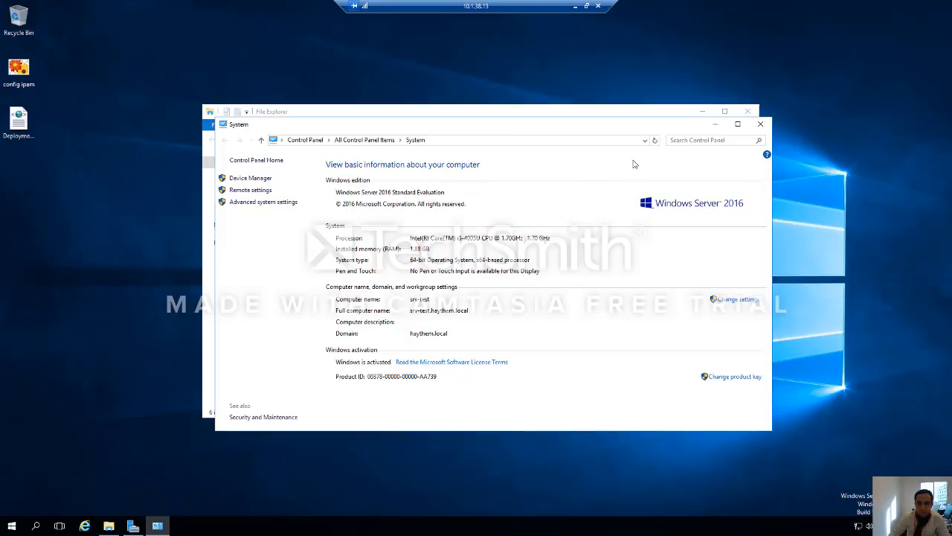
Step: Close the System and File Explorer windows and disconnect the remote session
click(759, 124)
click(747, 111)
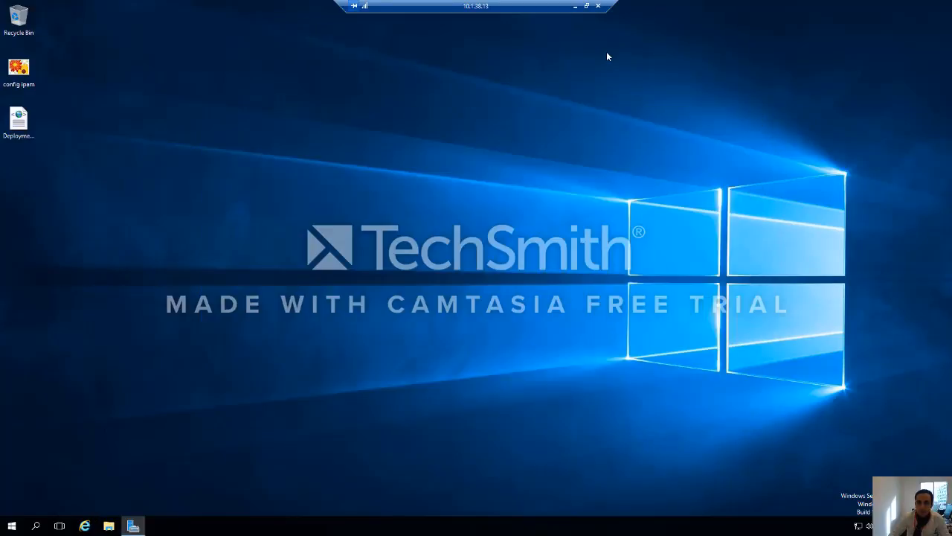
click(599, 6)
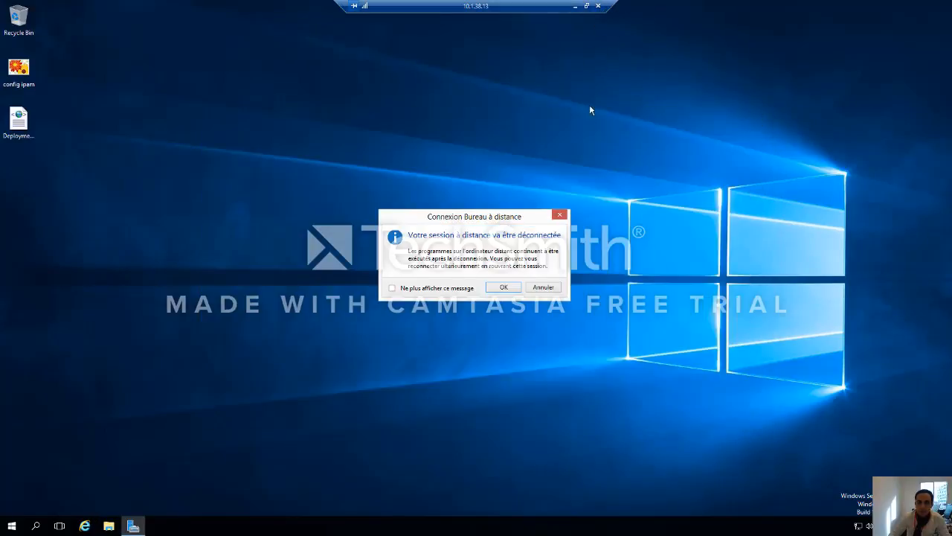
click(503, 287)
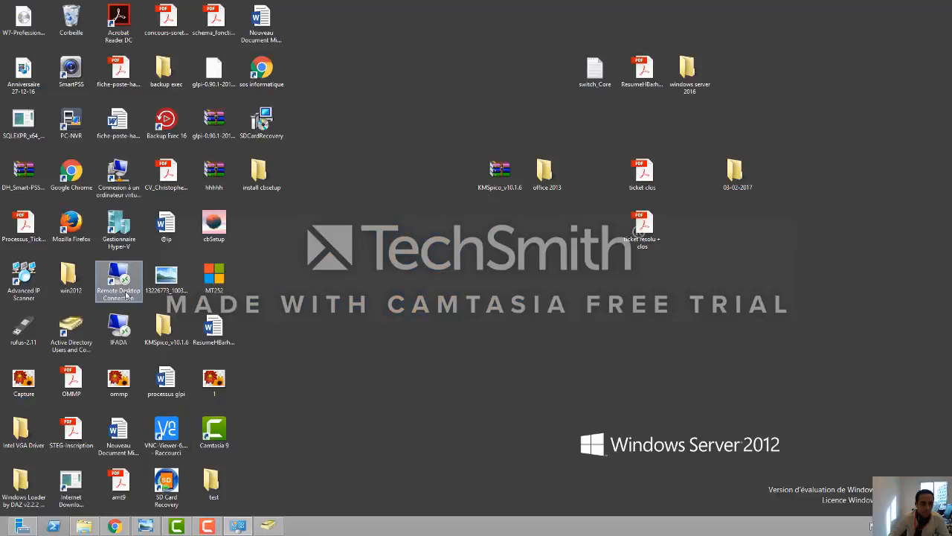
Step: Launch Remote Desktop Connection and sign in to 10.1.38.13 as t.test with the test password
click(121, 289)
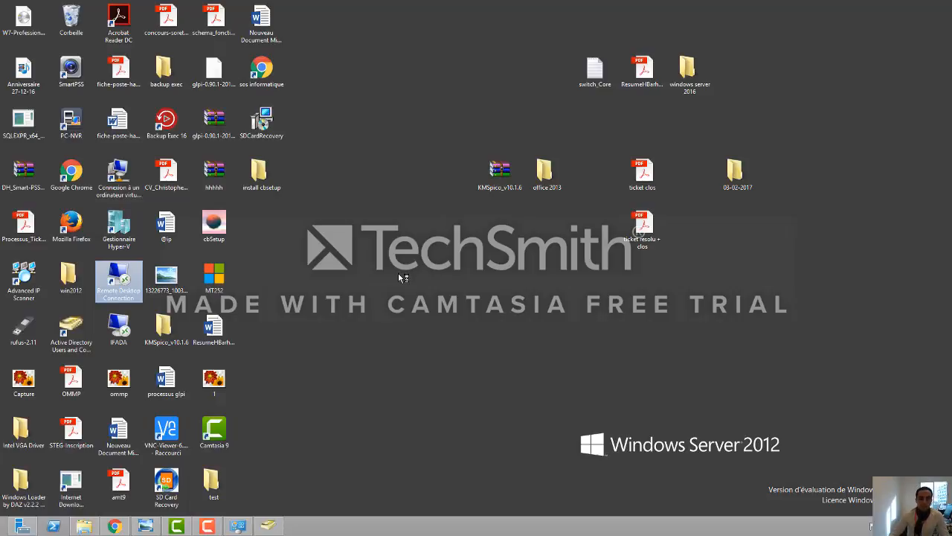
key(Return)
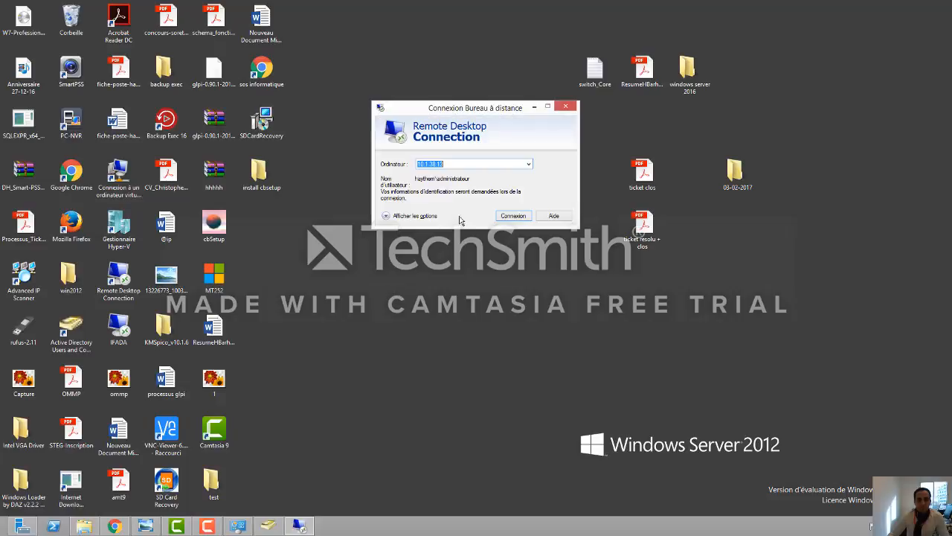
click(511, 218)
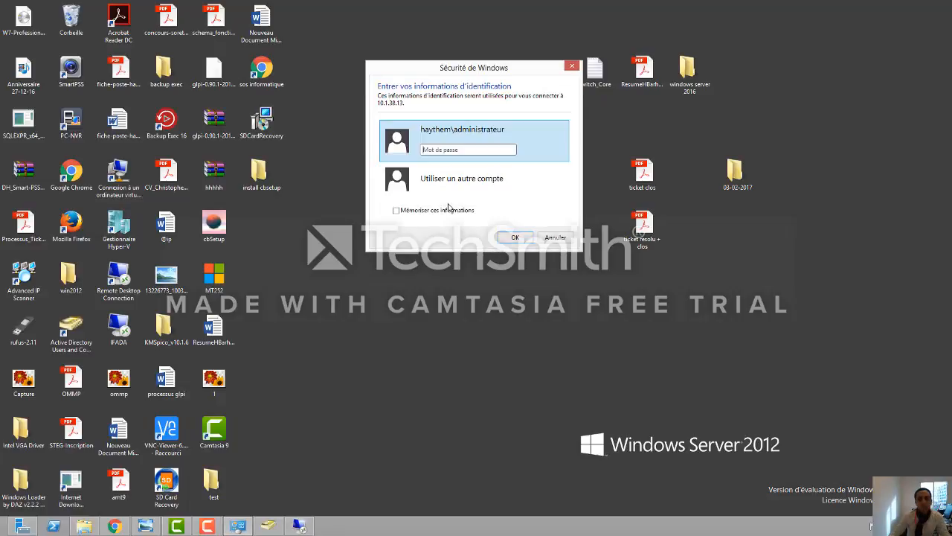
click(465, 191)
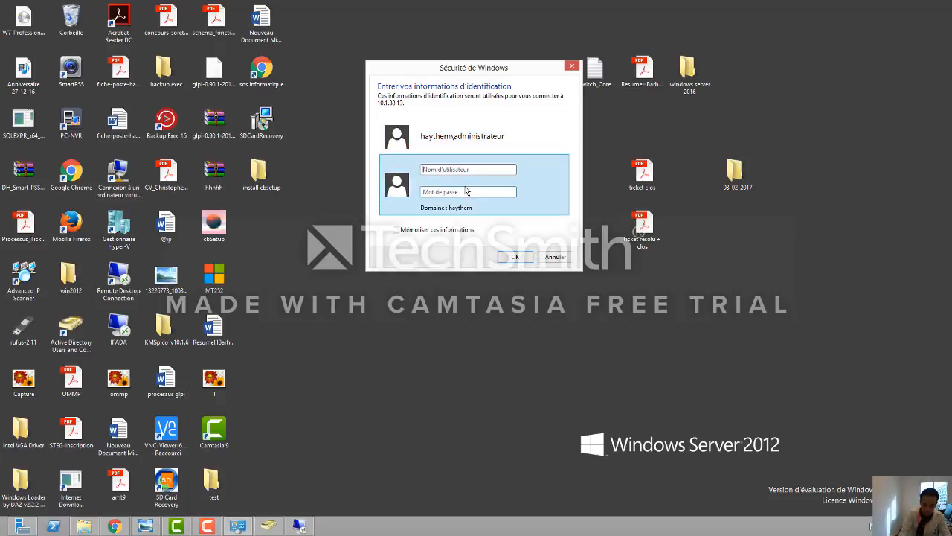
text(t.test)
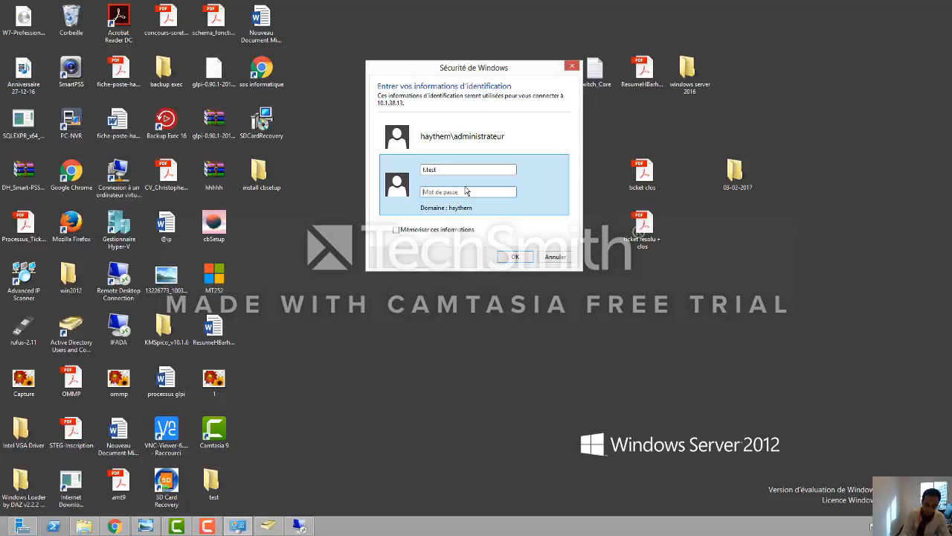
key(Tab)
text(p@ssw)
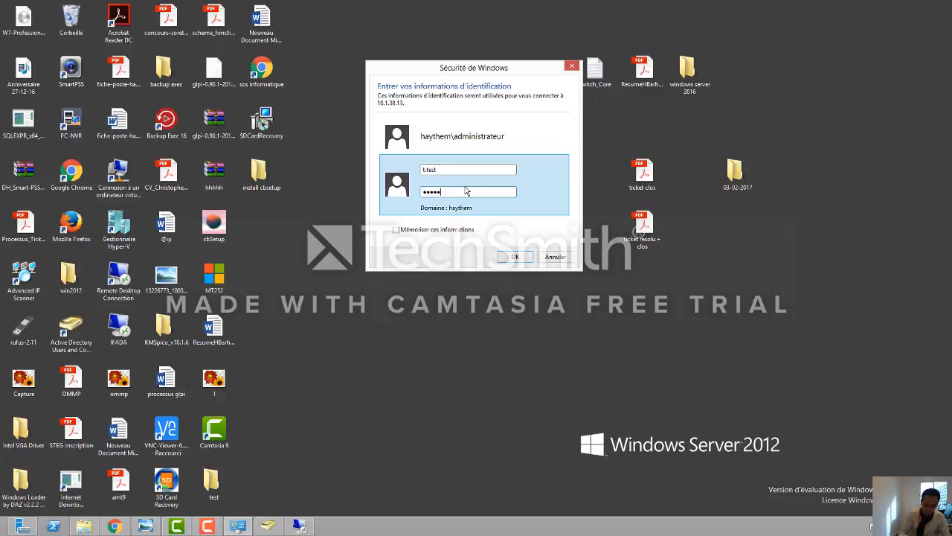
text(0rd)
key(Return)
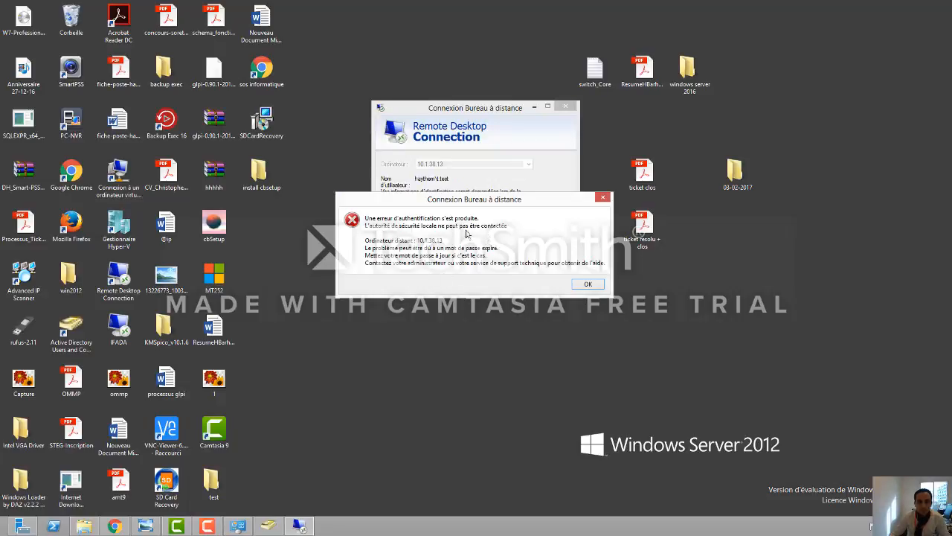
Step: Retry the 10.1.38.13 login with another domain account's credentials, then cancel the failed logon
click(588, 284)
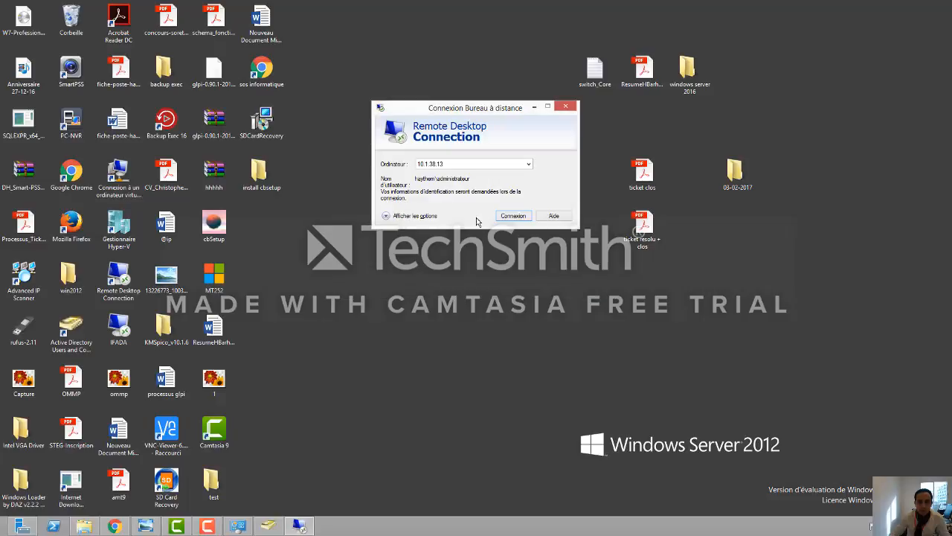
click(516, 217)
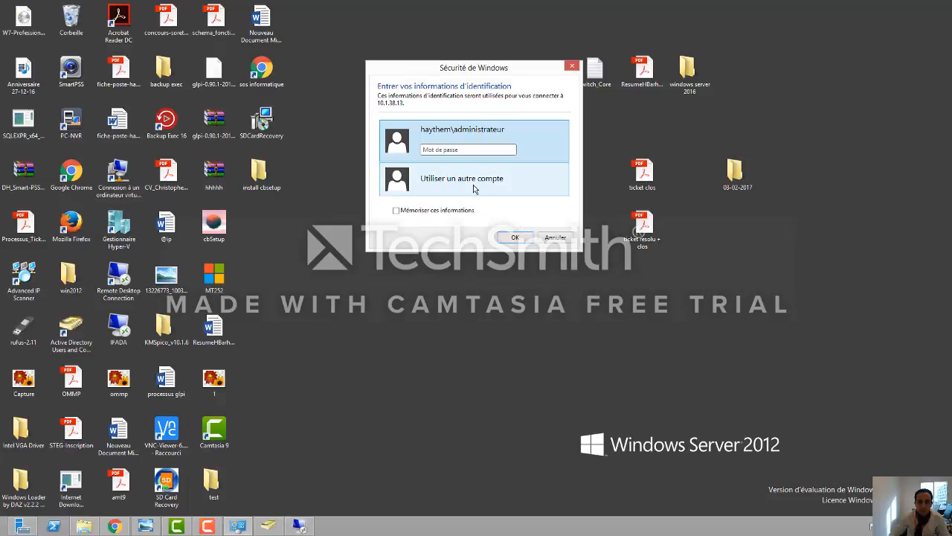
click(474, 189)
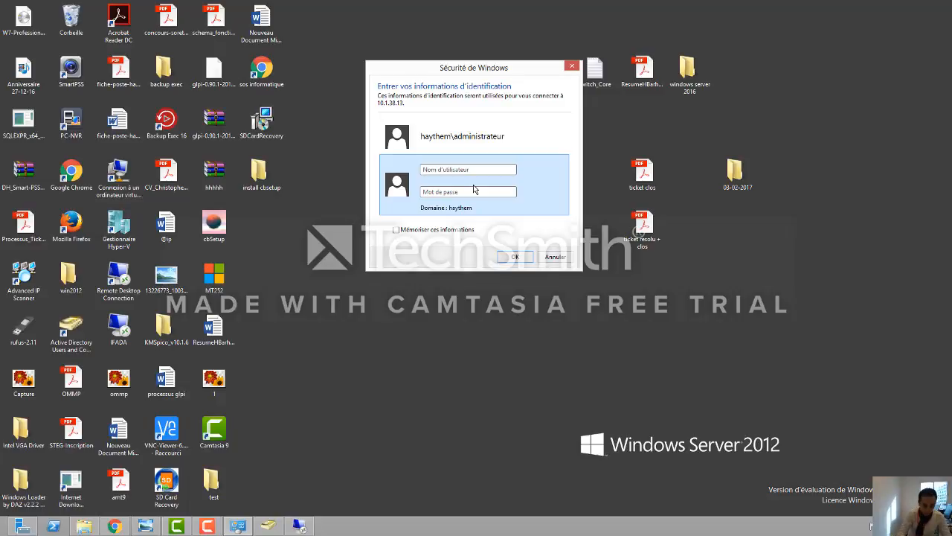
text(haythem\)
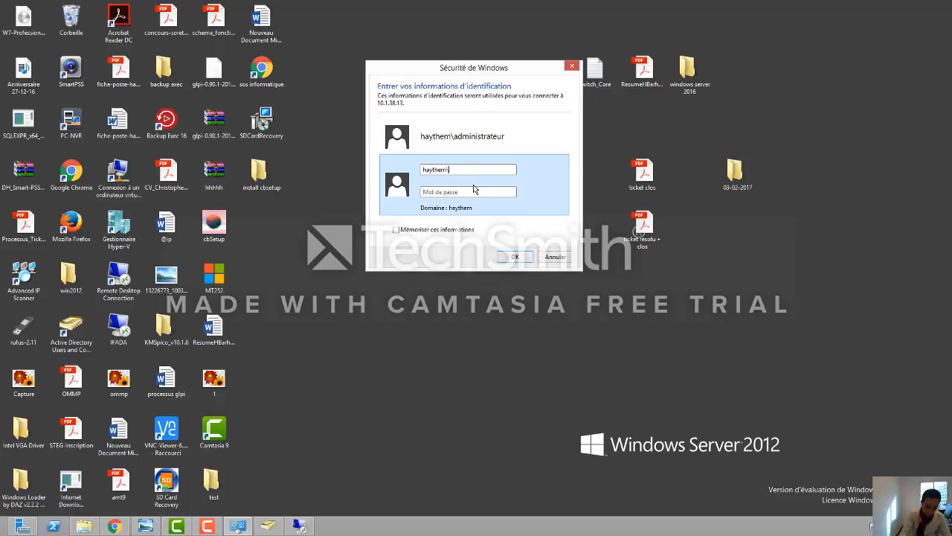
text(h.barh**********)
key(Return)
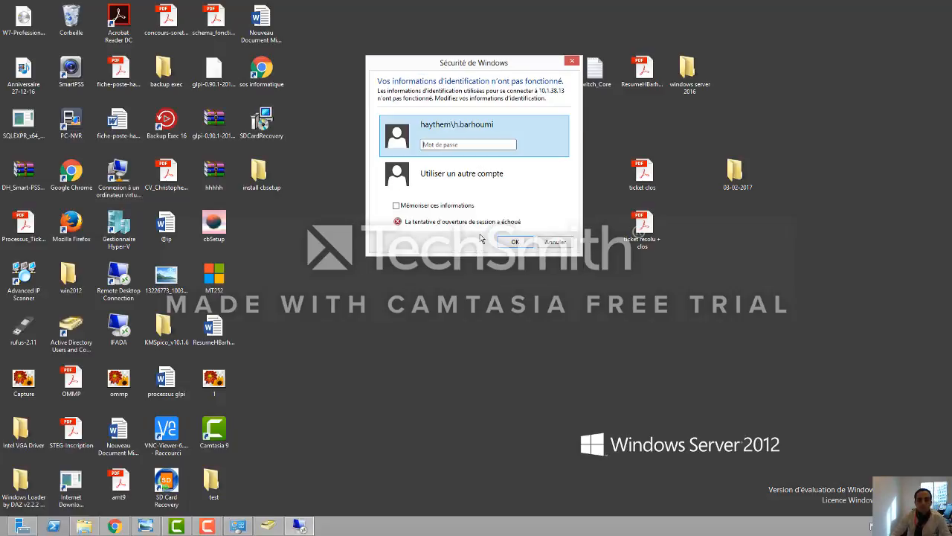
click(554, 243)
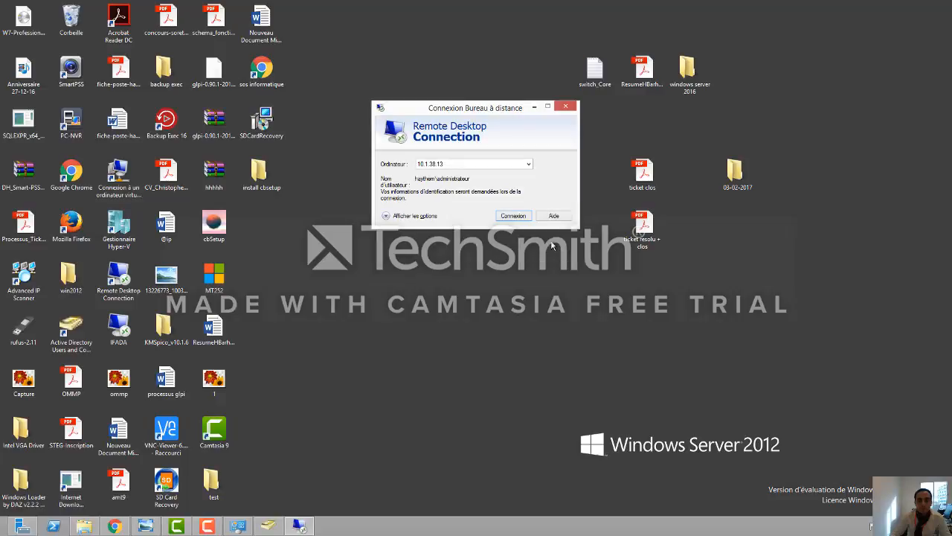
Step: Check test1 test1's logon name on its Account tab, then minimize the AD console
click(207, 526)
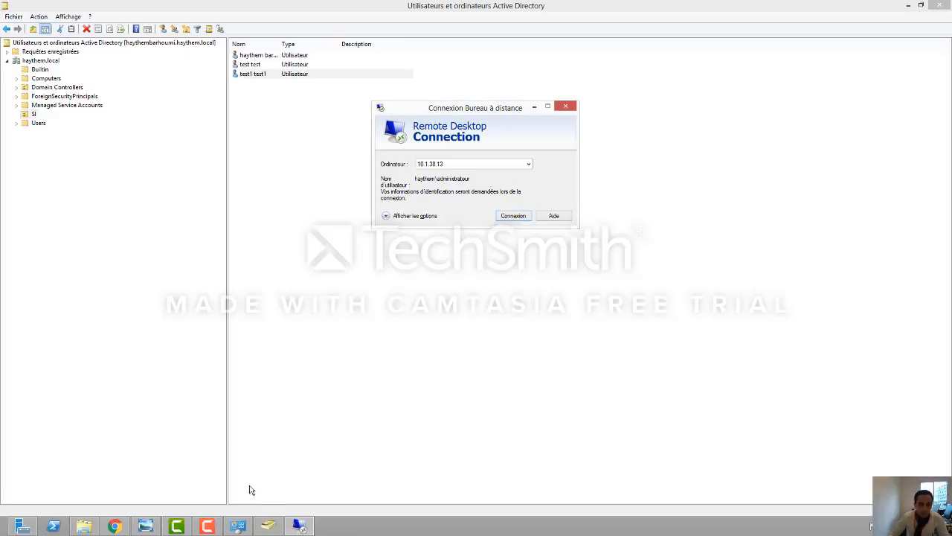
click(266, 526)
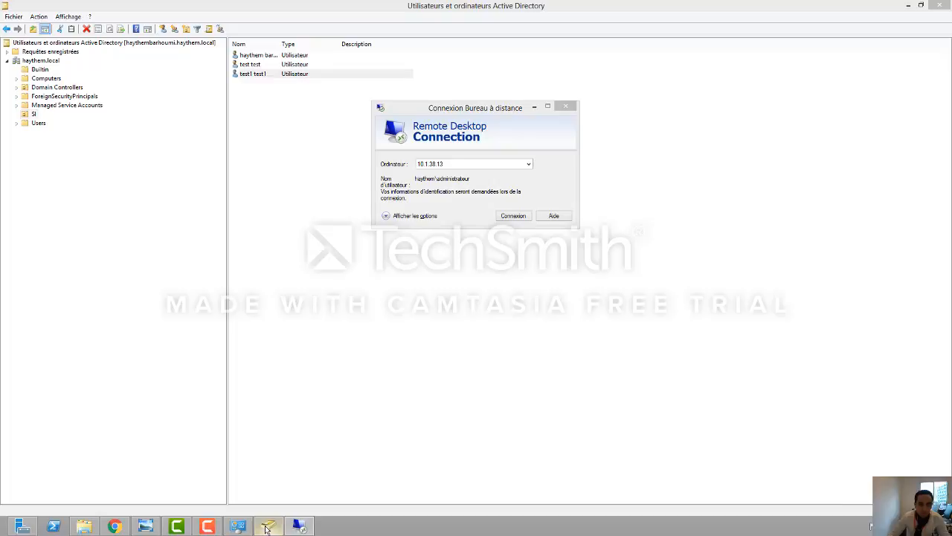
double_click(256, 78)
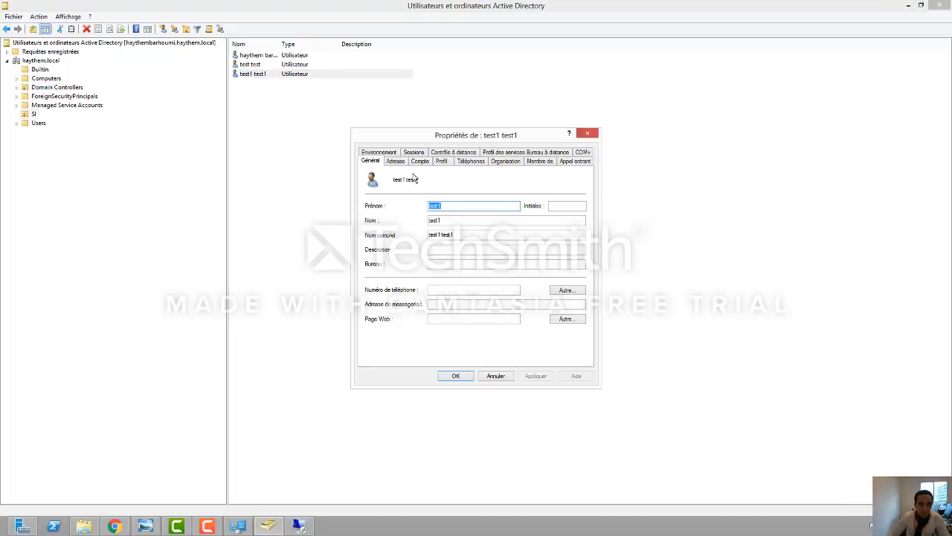
click(420, 162)
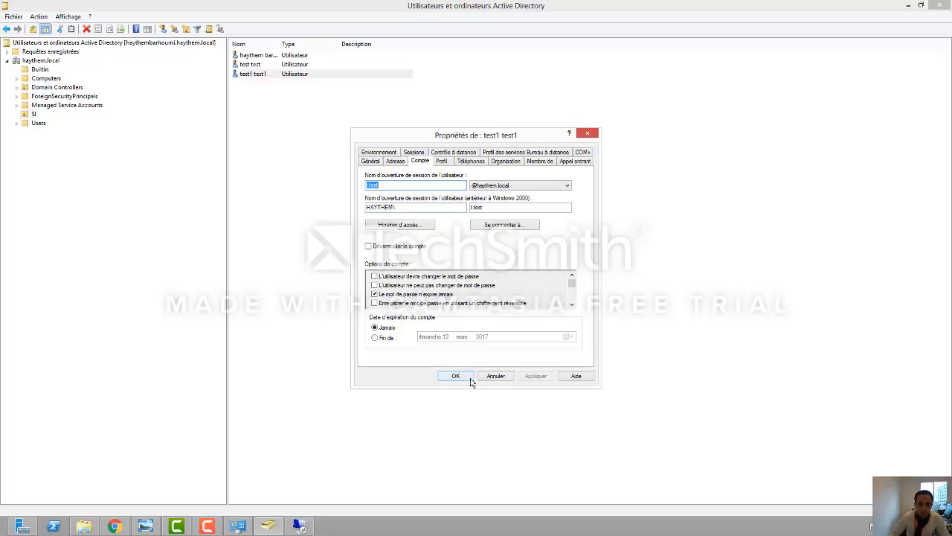
click(456, 376)
click(918, 5)
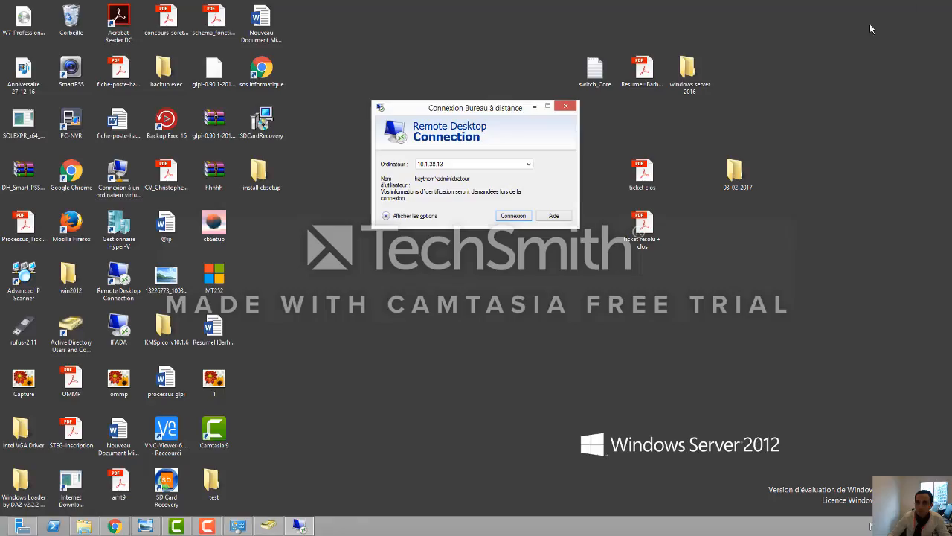
Step: Sign in to 10.1.38.13 as the test1 domain account, accept the certificate, and dismiss the busy message
click(498, 217)
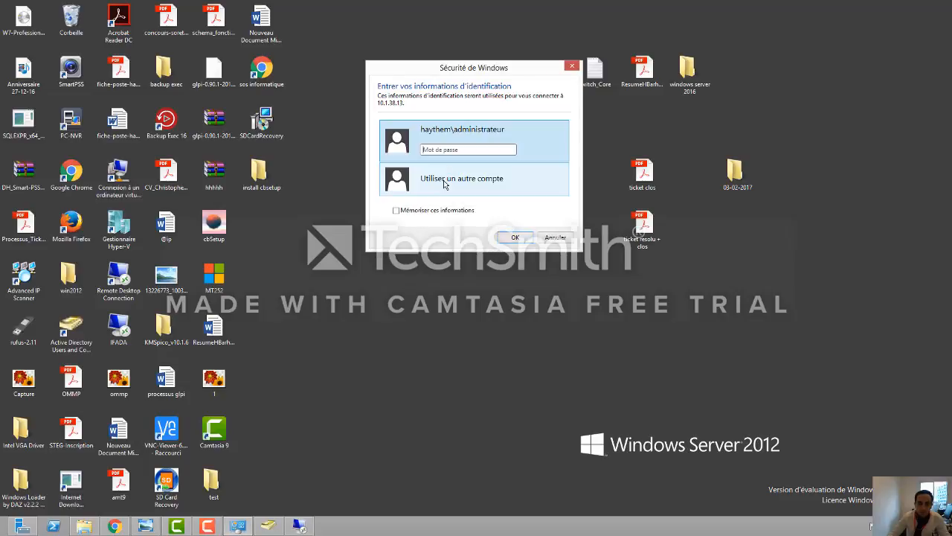
click(479, 188)
text(hayt)
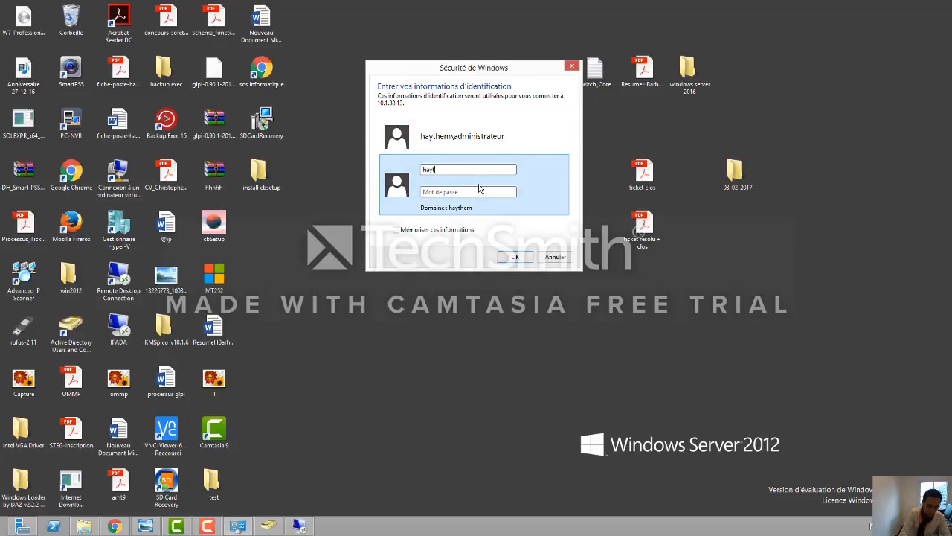
text(hem	.tes)
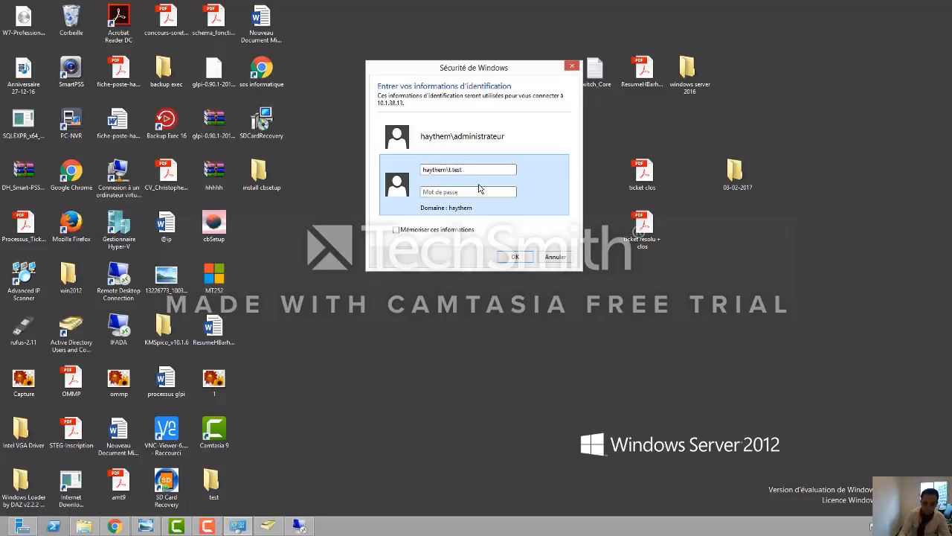
click(480, 189)
text(aaaaaaaaaa)
key(Return)
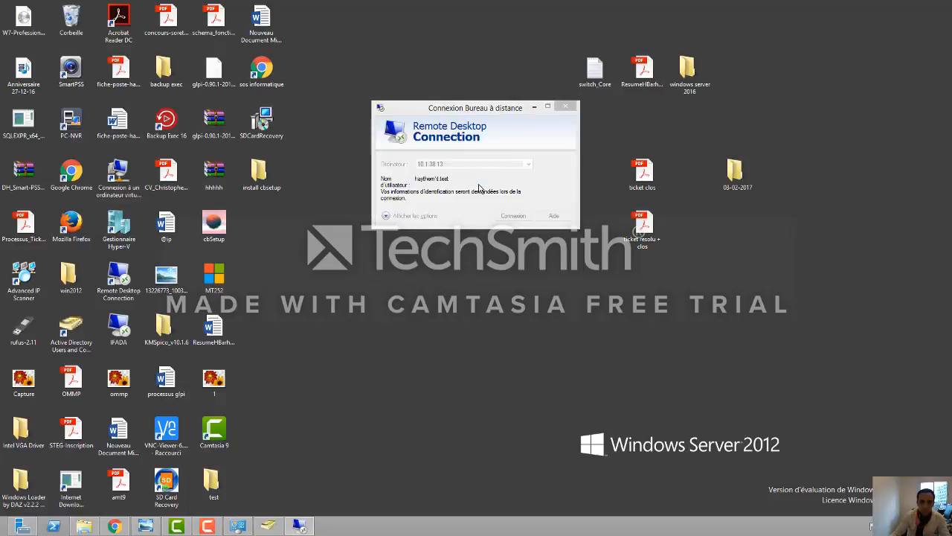
click(513, 249)
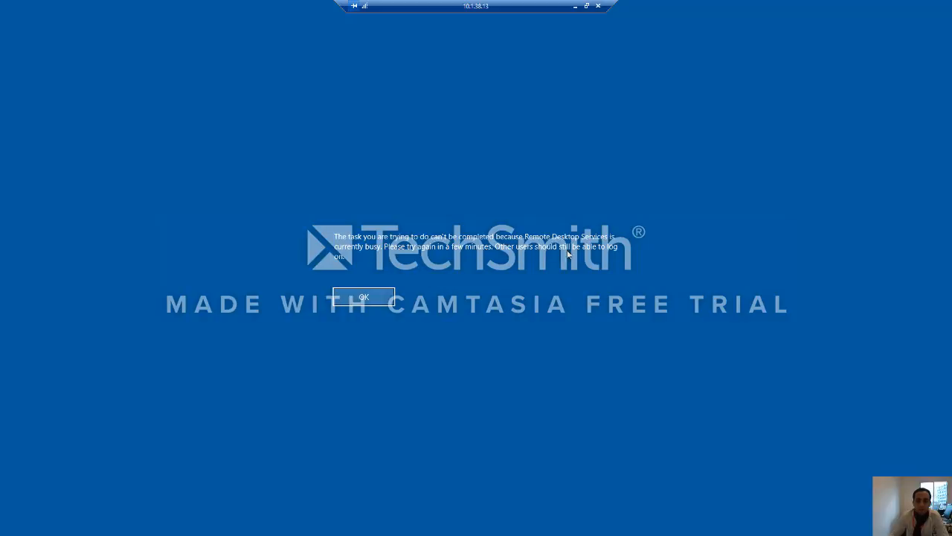
click(368, 297)
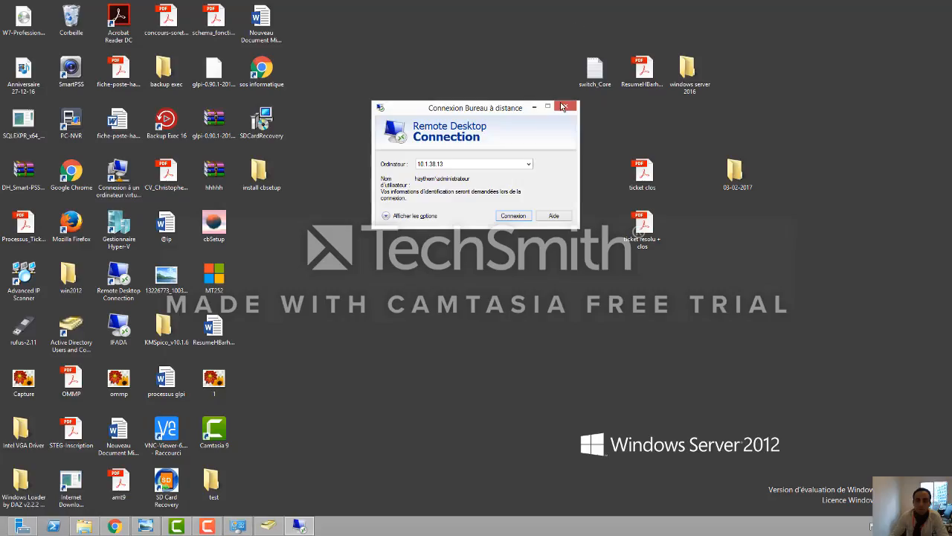
Step: Refresh the local desktop four times and bring Remote Desktop Connection back to the front
right_click(394, 296)
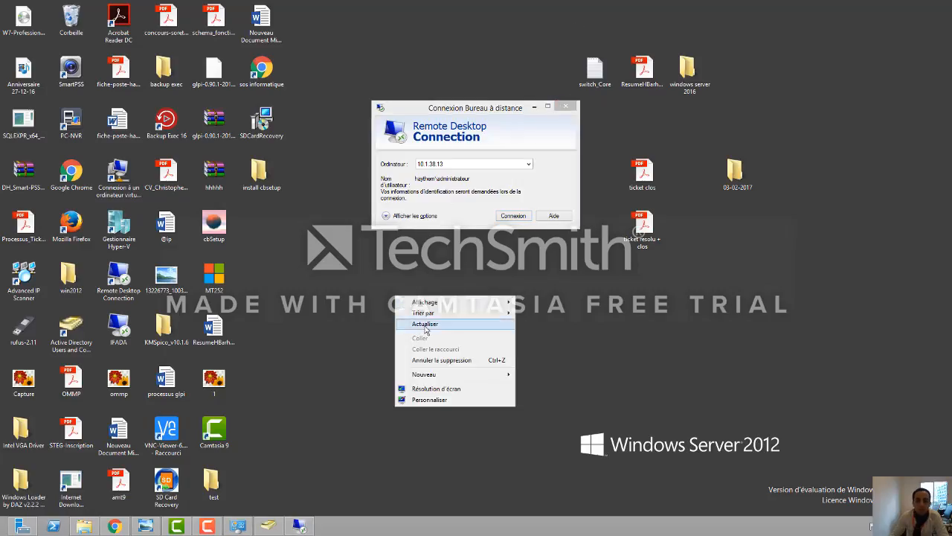
click(425, 325)
right_click(411, 296)
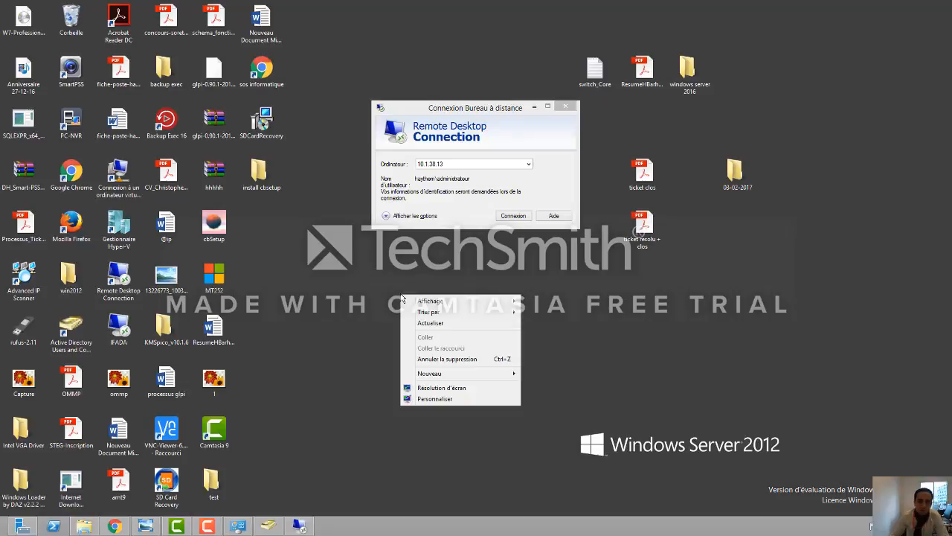
click(425, 326)
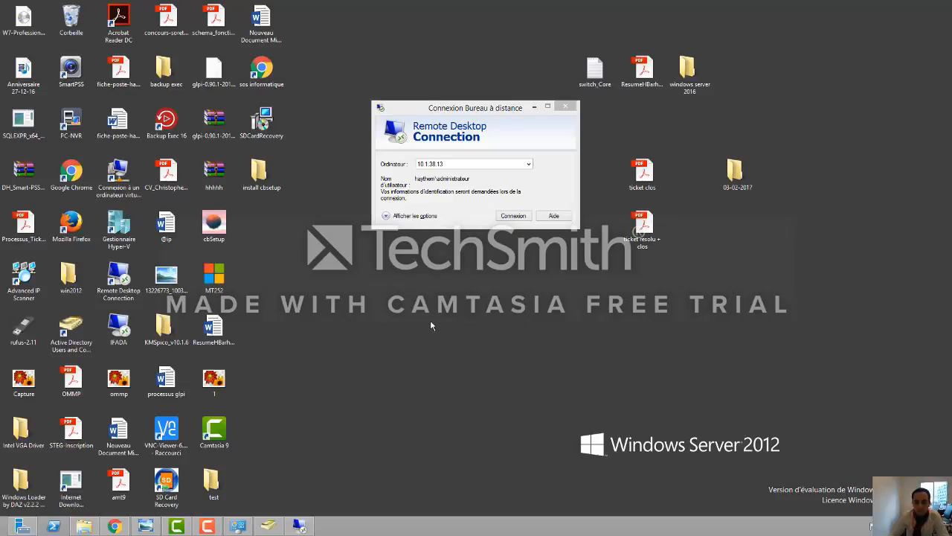
right_click(410, 312)
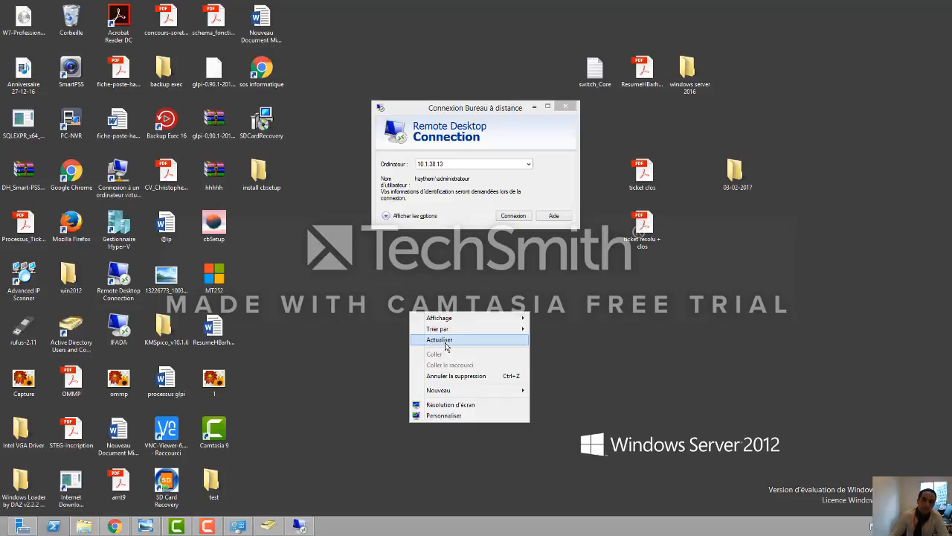
click(446, 342)
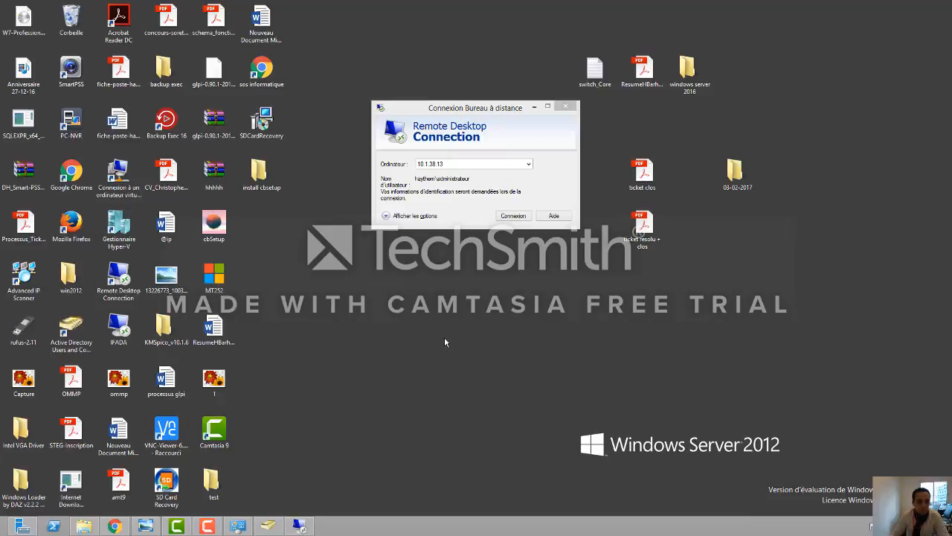
mouse_move(299, 525)
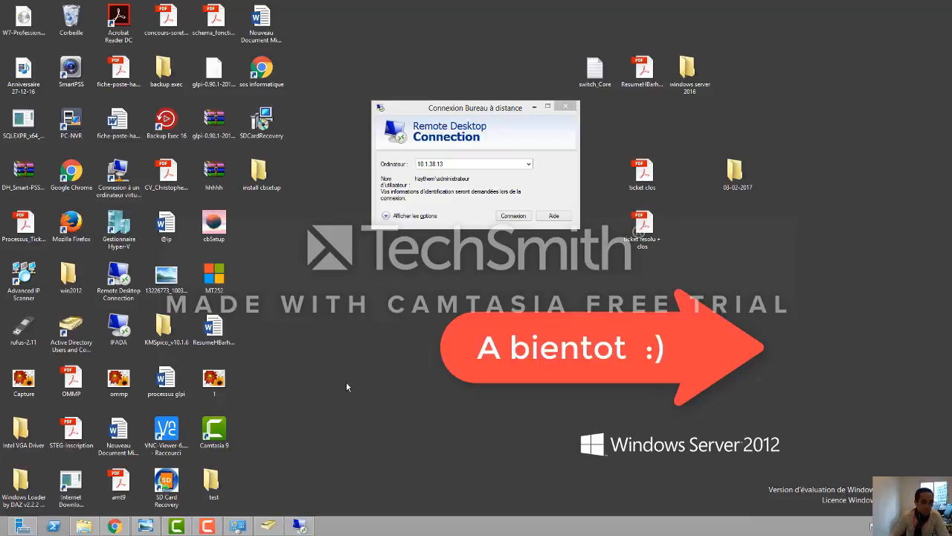
right_click(348, 356)
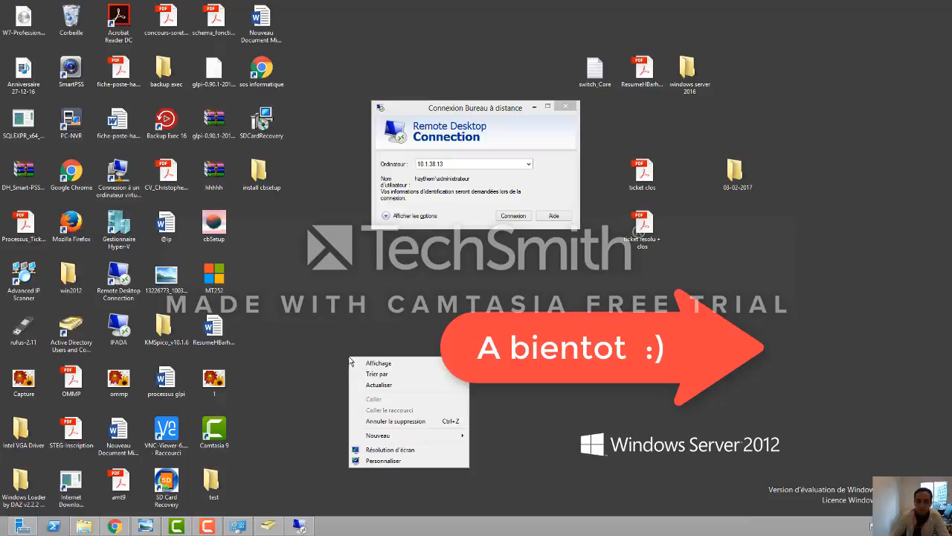
click(376, 386)
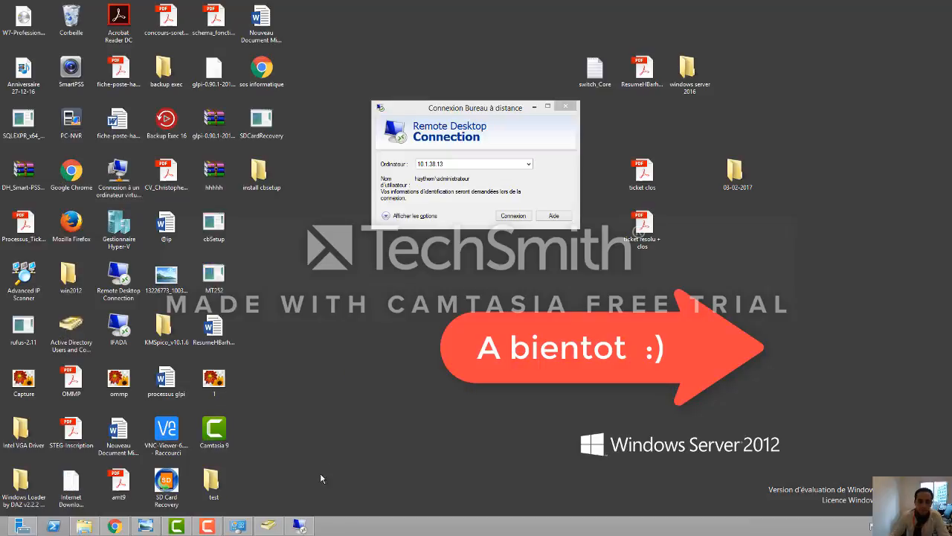
click(207, 526)
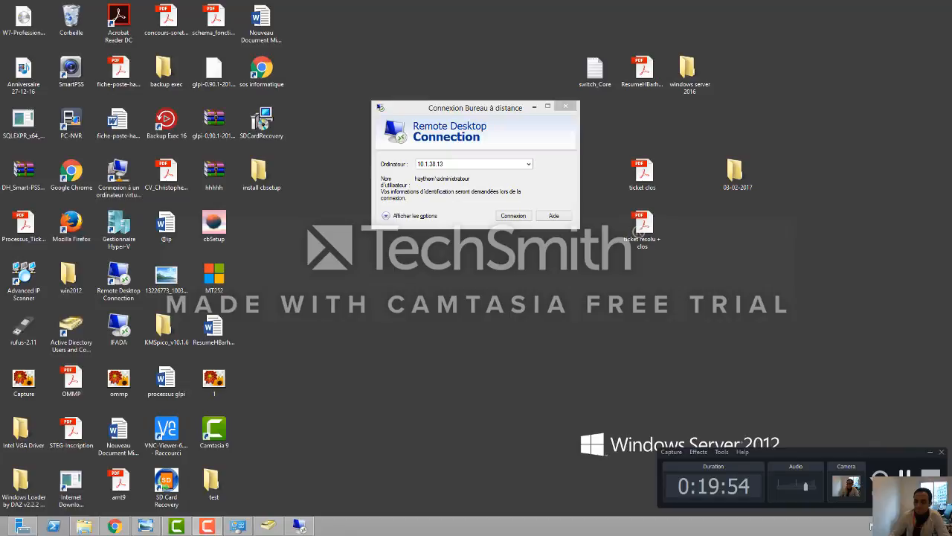